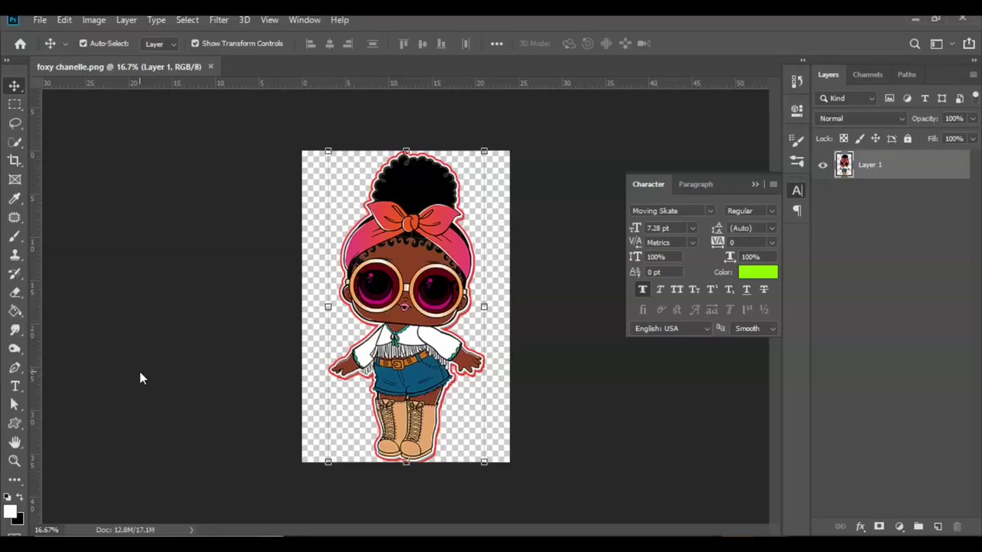
Check the document's canvas width and height in the Canvas Size settings without changing them.
left_click(93, 20)
left_click(135, 142)
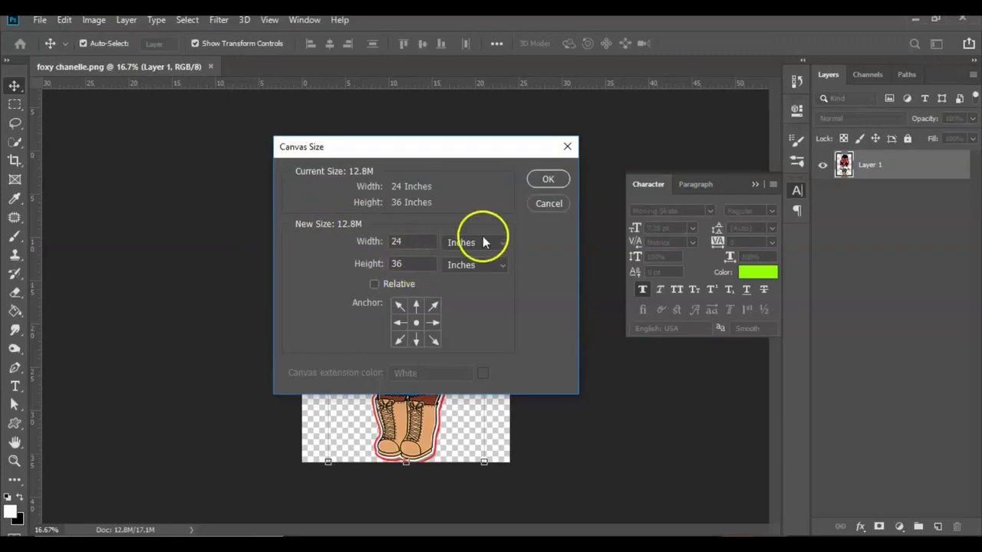
left_click(548, 204)
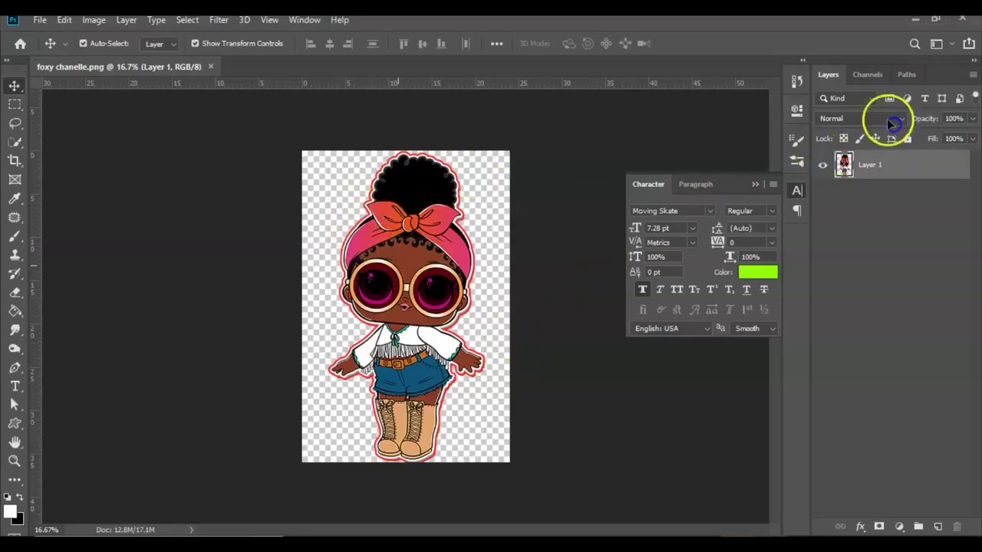
Hide Layer 1 and place the 3-019_foxy (1) image from the LOL THEME folder into the document.
left_click(823, 167)
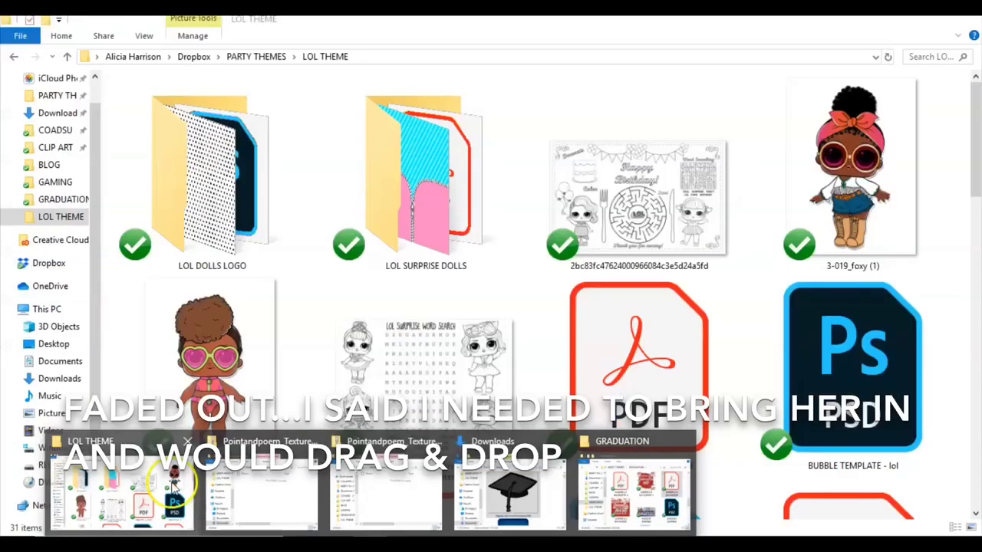
left_click(171, 483)
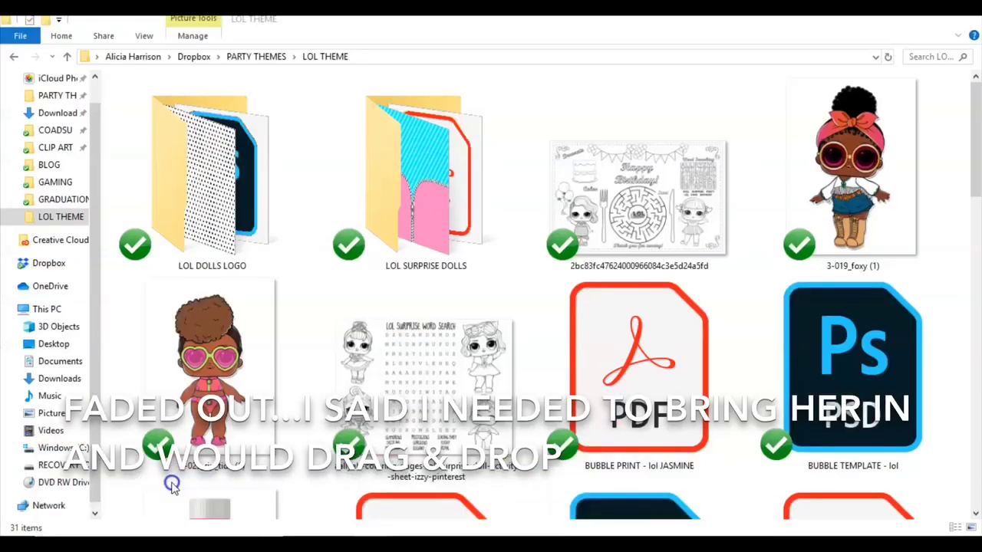
left_click(930, 17)
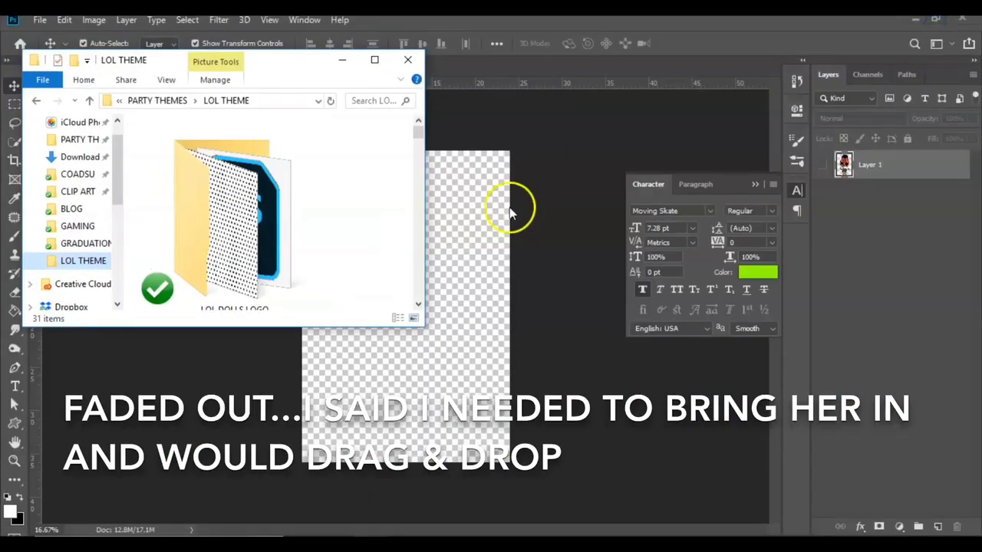
scroll(417, 253, "down", 10)
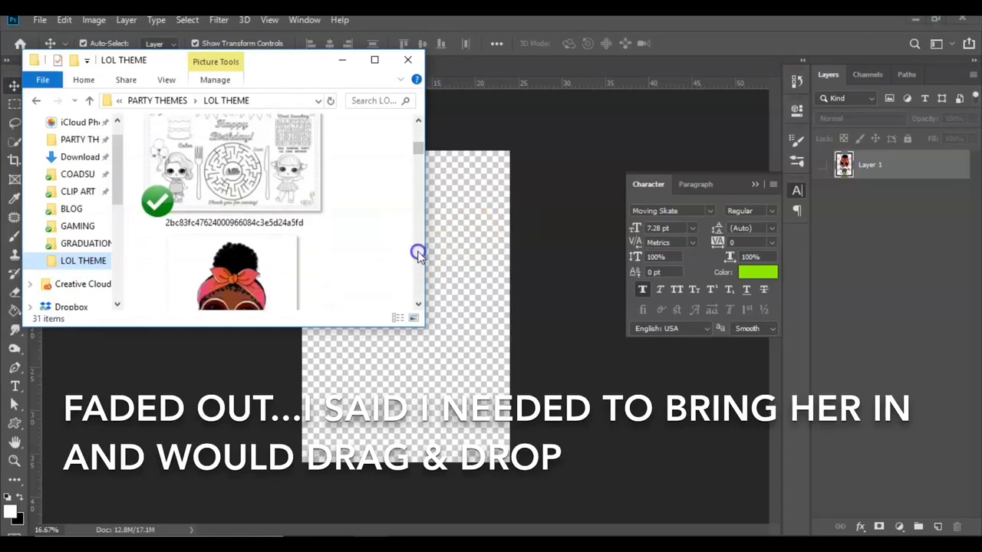
left_click_drag(300, 257, 450, 339)
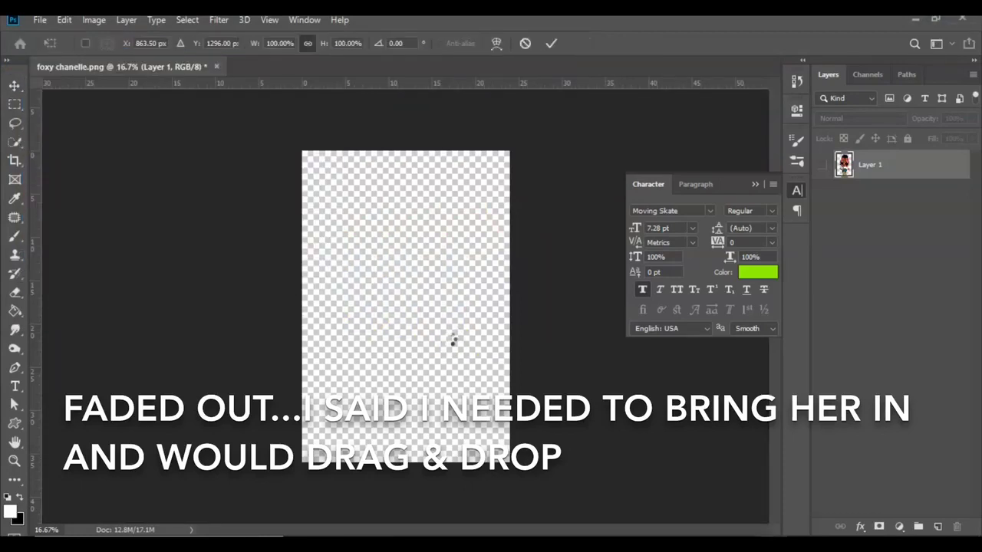
left_click(418, 314)
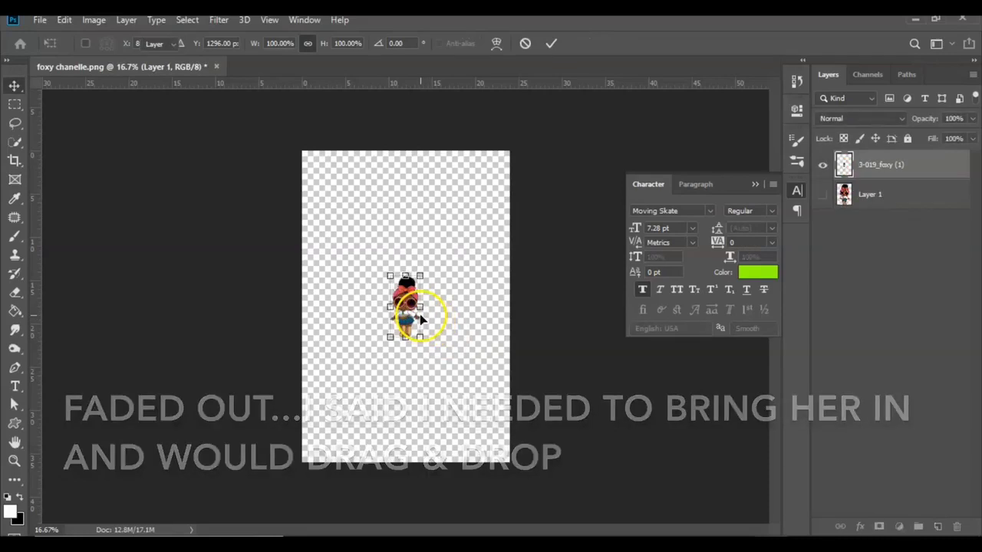
Scale the placed doll up proportionally to about 477% so that it nearly fills the canvas height.
double_click(422, 338)
key("ctrl+t")
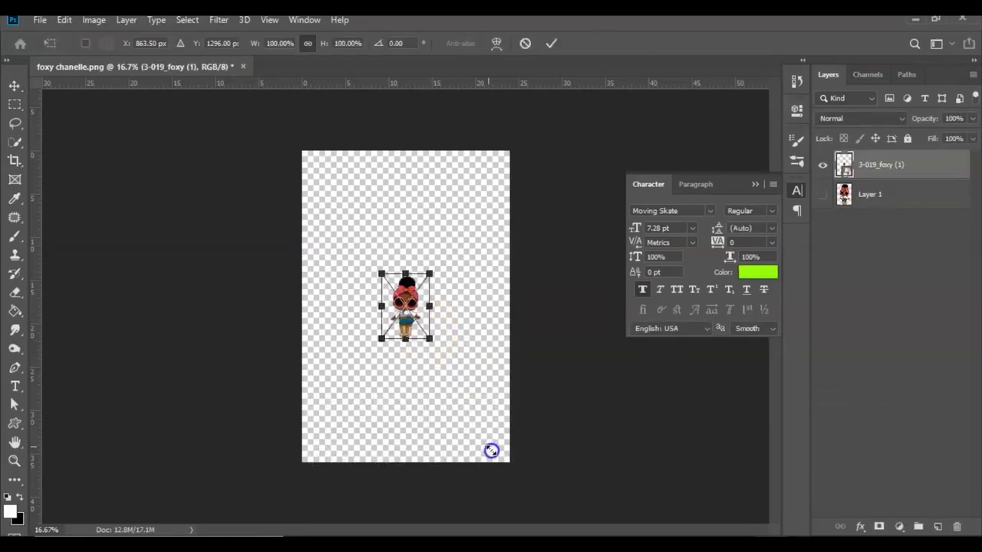
left_click_drag(494, 454, 516, 463)
left_click_drag(376, 262, 302, 135)
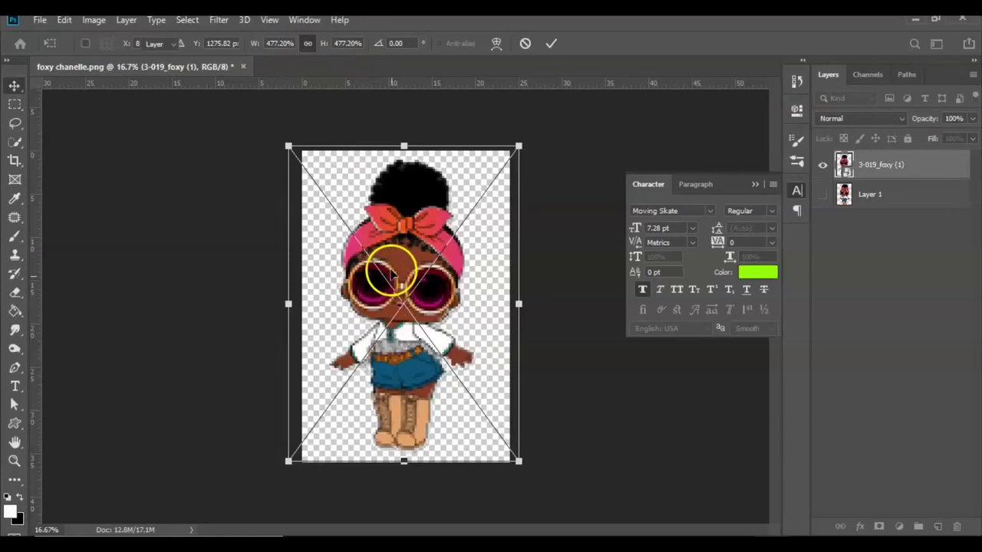
key("Return")
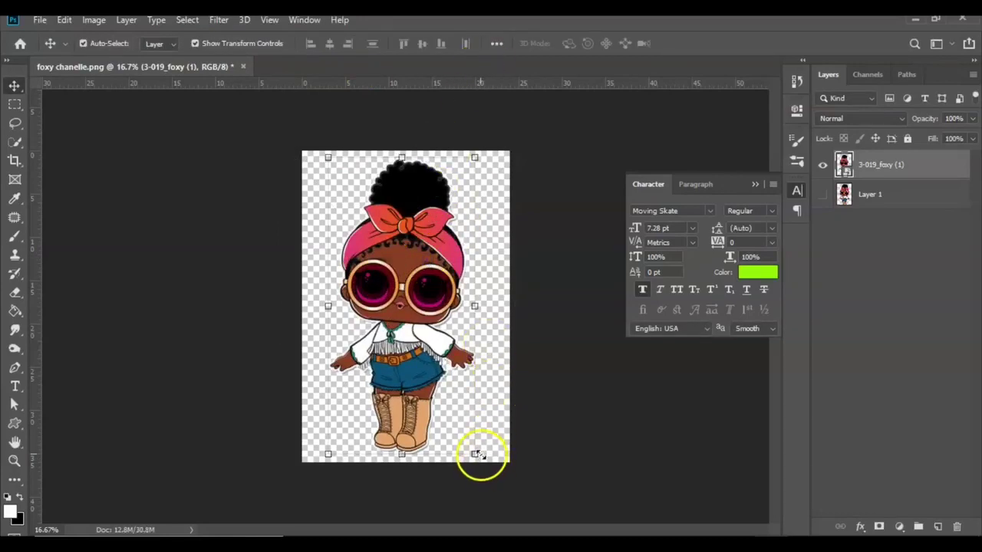
Enlarge the doll to about 499% so that its hair reaches the upper edge of the canvas.
left_click_drag(476, 454, 521, 464)
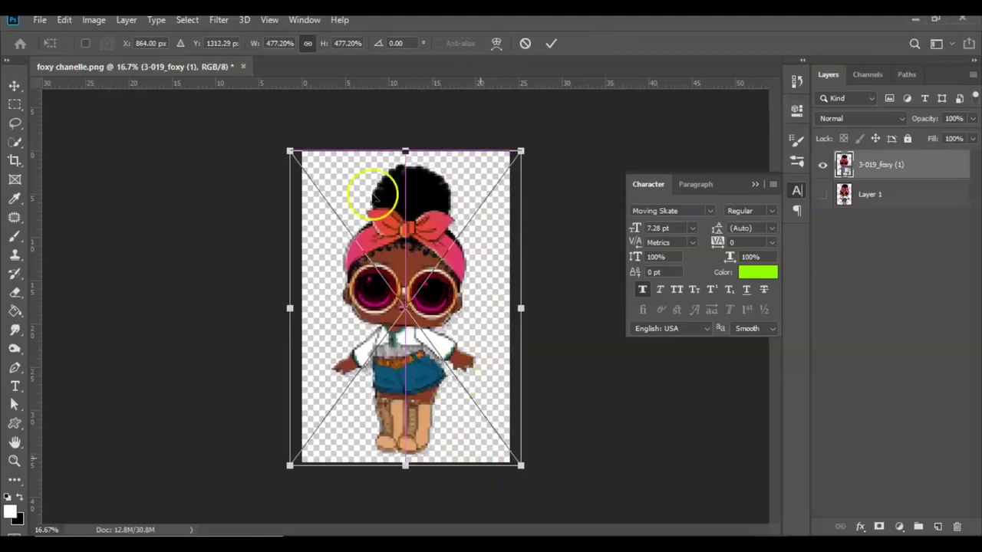
left_click_drag(291, 150, 279, 136)
key("Escape")
key("ctrl+t")
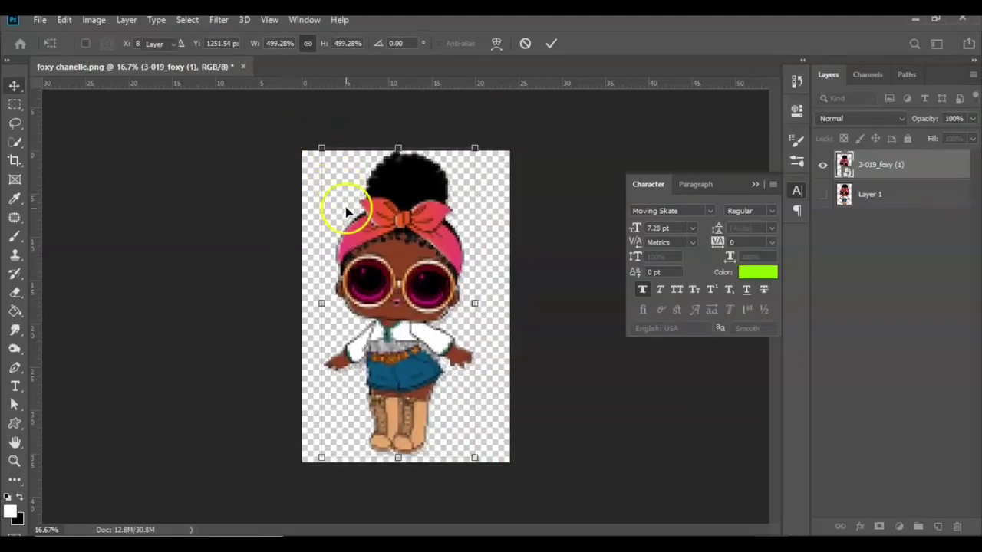
key("Return")
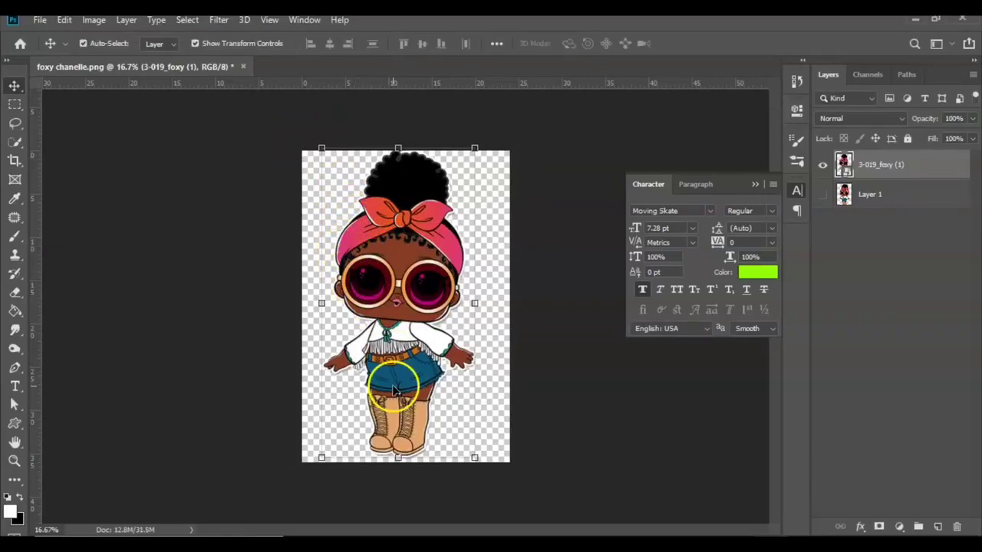
Inspect the enlarged doll's line sharpness and edge quality at 100% magnification.
key("ctrl+plus")
key("ctrl+plus")
key("ctrl+plus")
key("ctrl+plus")
key("ctrl+plus")
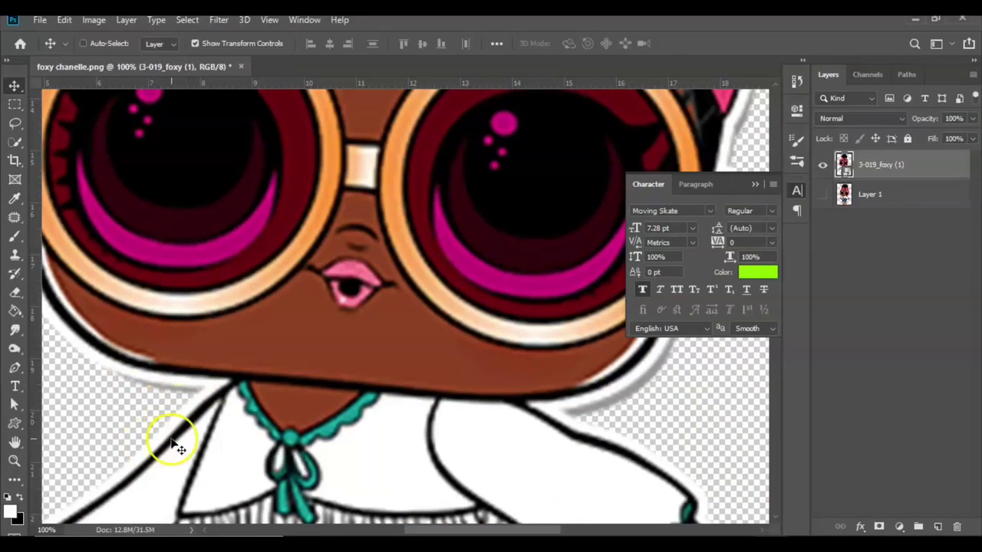
key("ctrl+minus")
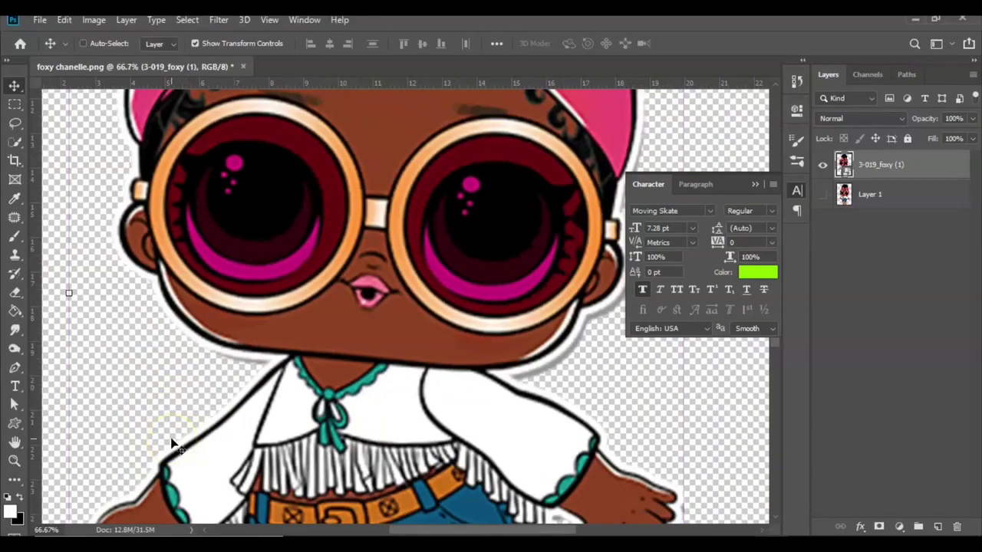
key("ctrl+plus")
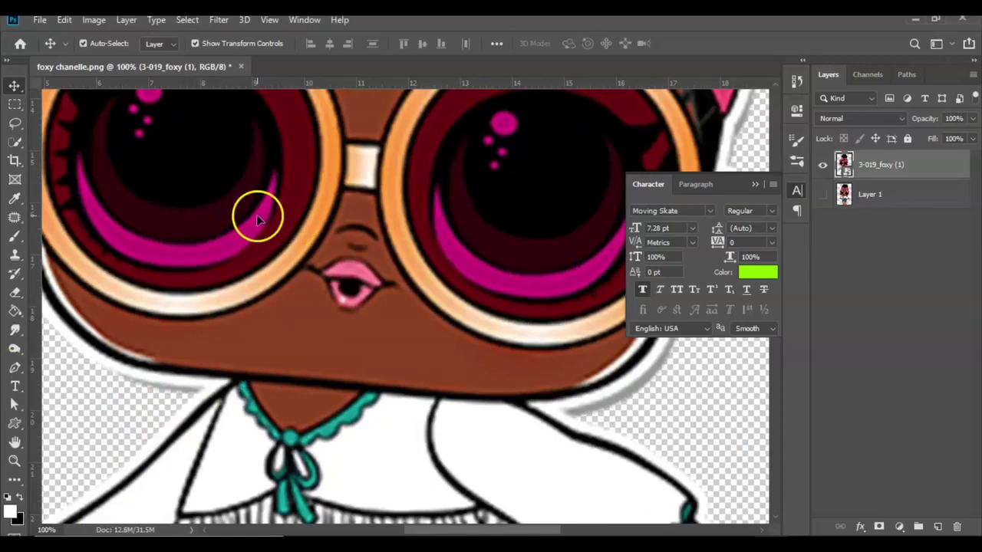
key("ctrl+minus")
key("ctrl+minus")
key("ctrl+minus")
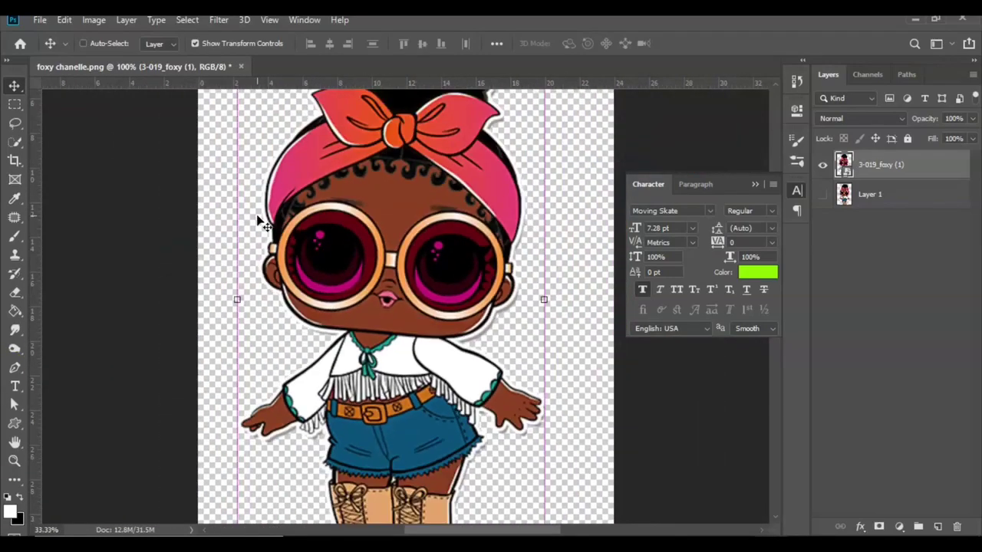
key("ctrl+minus")
key("ctrl+minus")
Move the doll straight down about 0.3 in so that its top aligns with the canvas's upper edge.
left_click(425, 198)
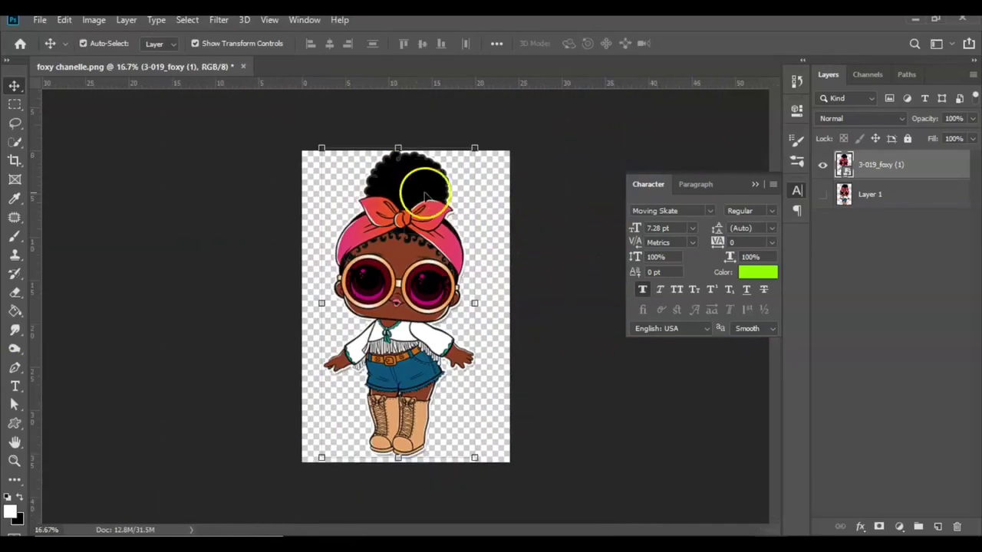
left_click(481, 464)
left_click_drag(415, 415, 415, 416)
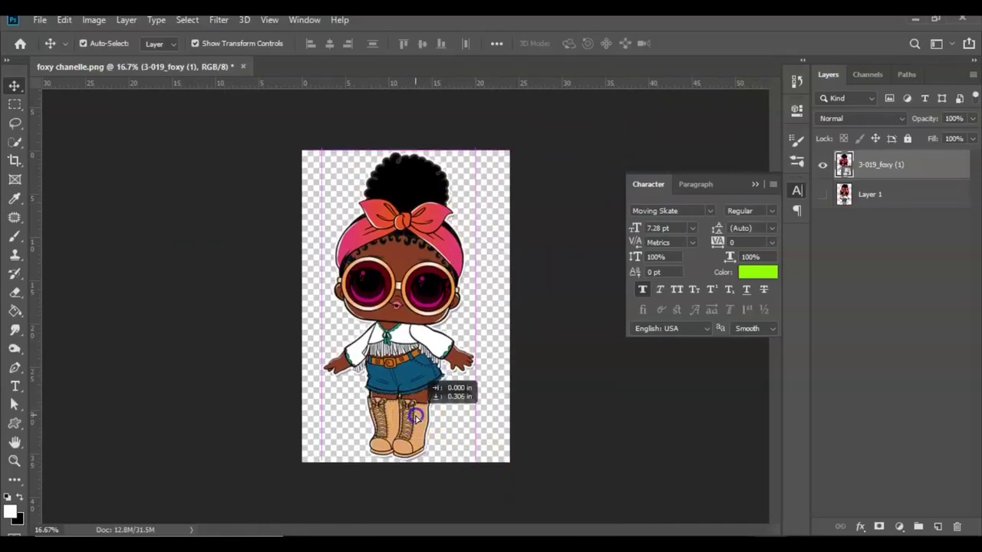
left_click(384, 188)
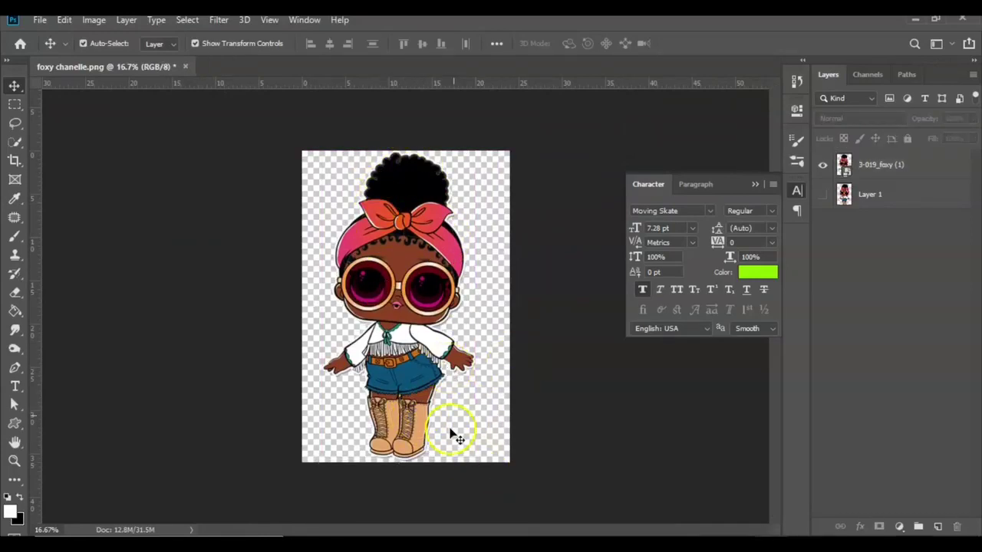
left_click(421, 377)
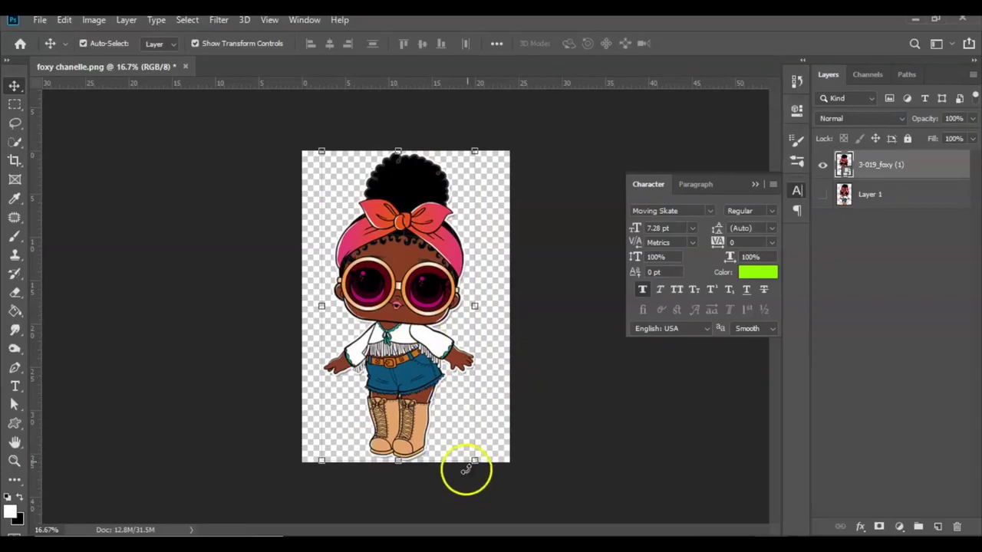
left_click(474, 462)
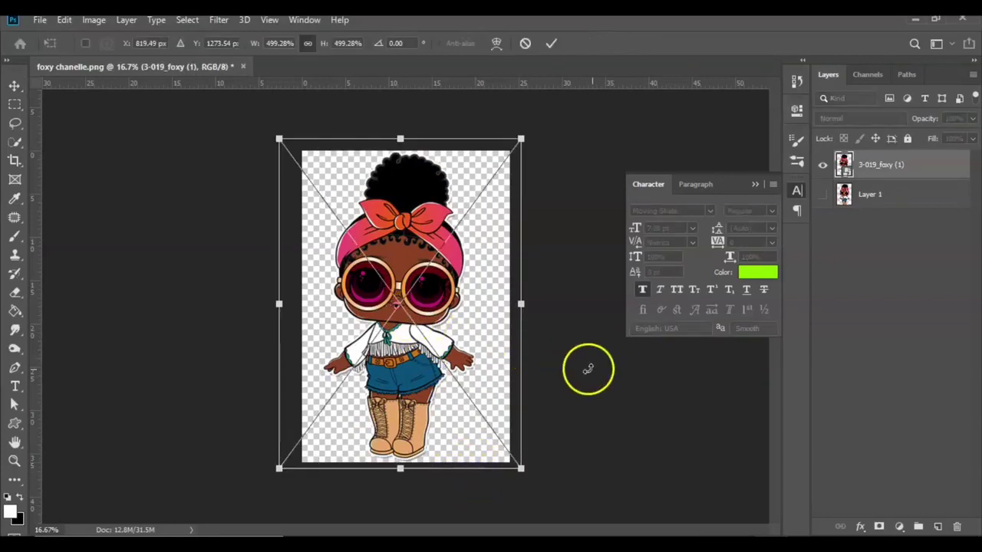
key("Return")
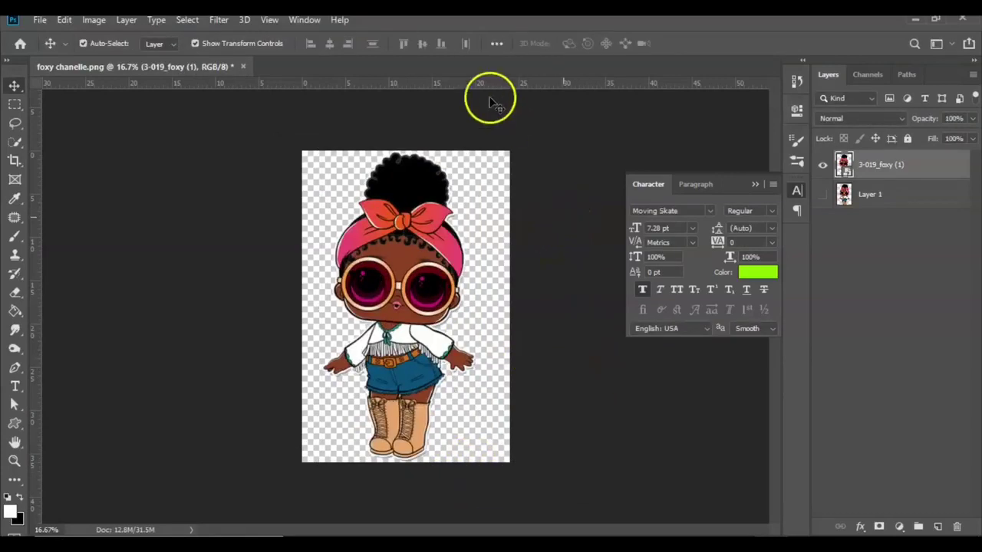
Show the properties of the 3-019_foxy (1) layer to check the doll's width and height.
left_click(491, 97)
left_click(307, 20)
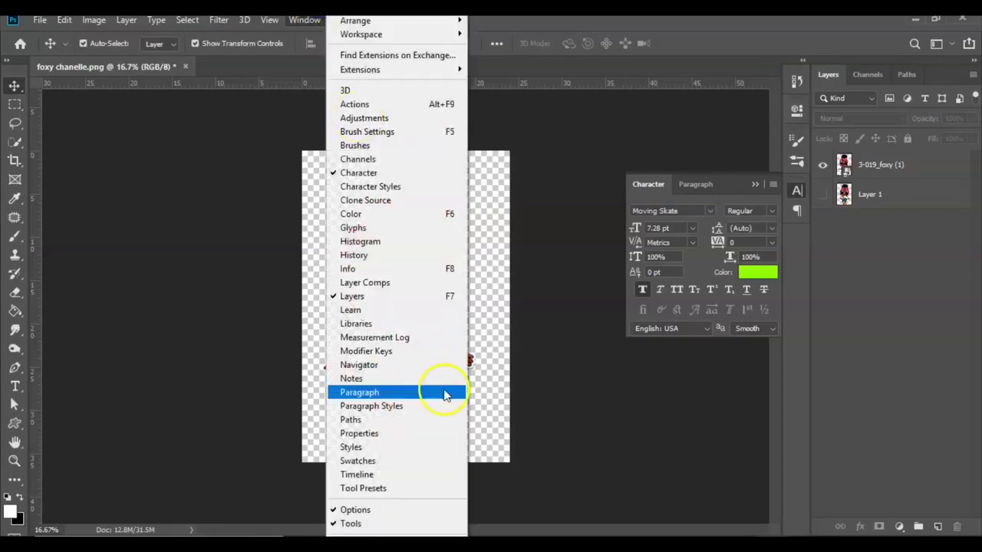
left_click(431, 433)
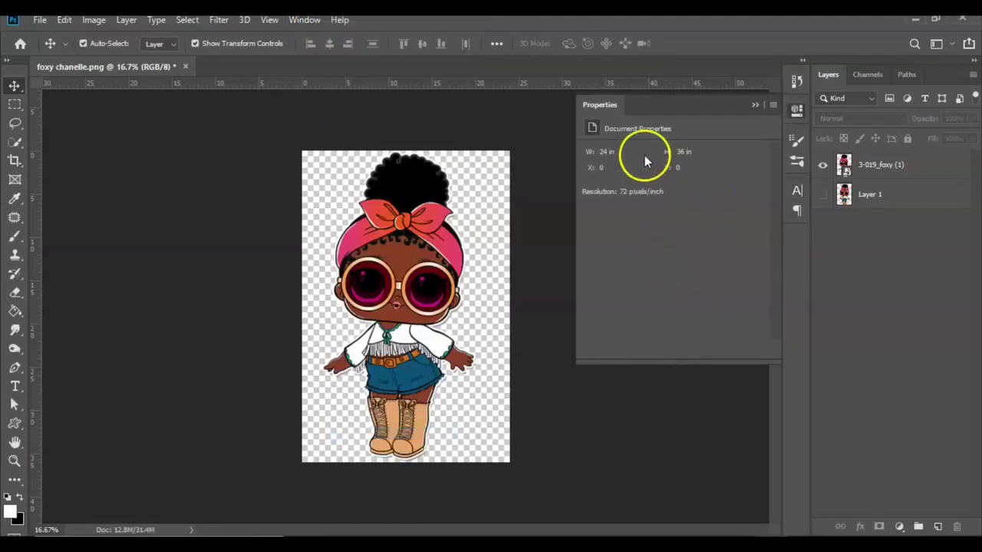
left_click(890, 163)
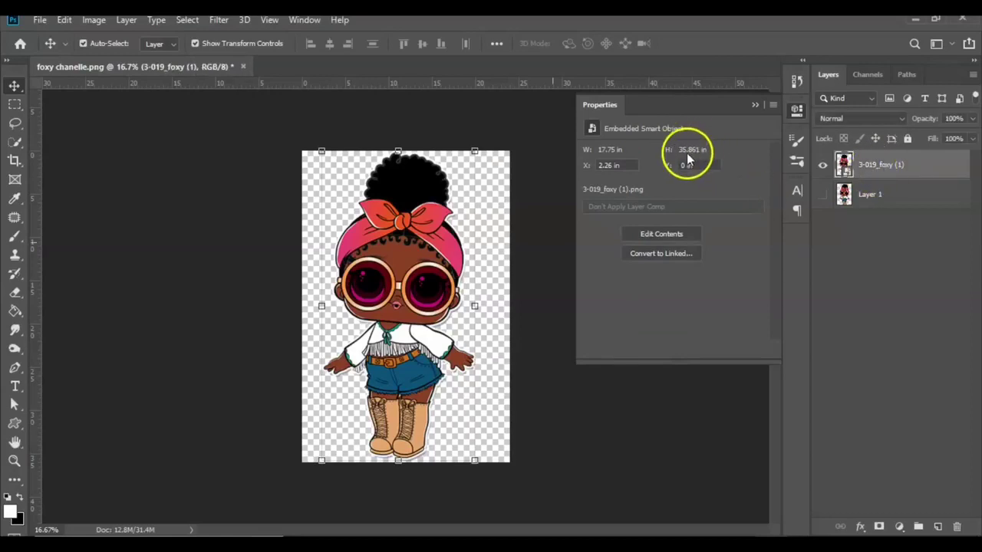
Refit the doll to the canvas height, keeping its top on the upper edge and its X position at about 2.04 in.
left_click(475, 459)
left_click_drag(475, 459, 559, 397)
key("Return")
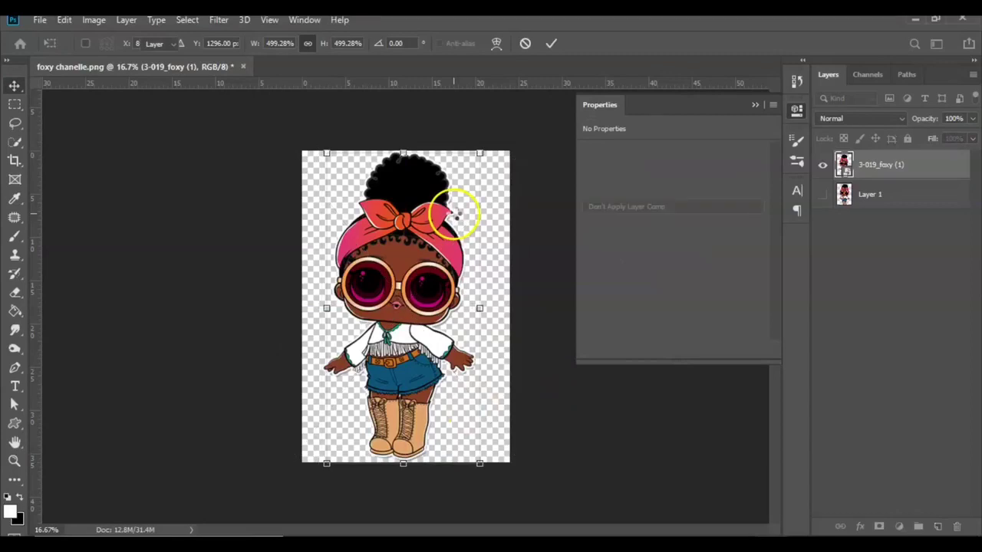
key("ctrl+t")
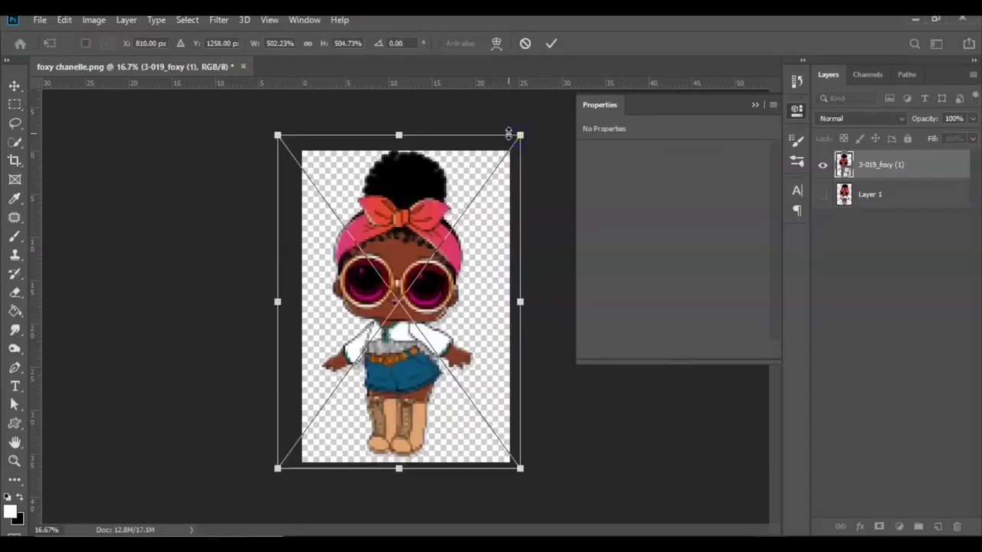
key("Return")
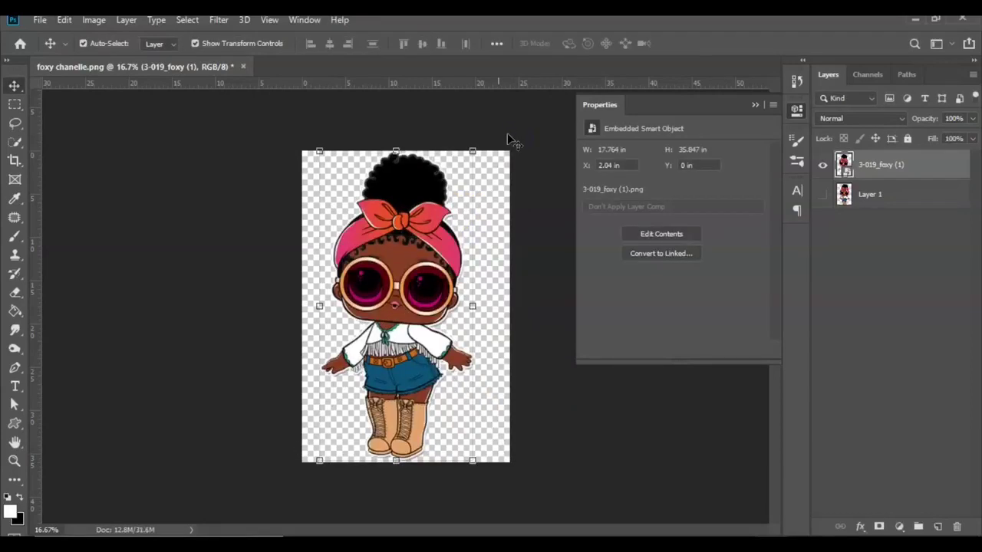
Add a dark red outside Stroke to the 3-019_foxy (1) layer and reduce its size below 40 px.
left_click(912, 218)
left_click(863, 162)
left_click(860, 527)
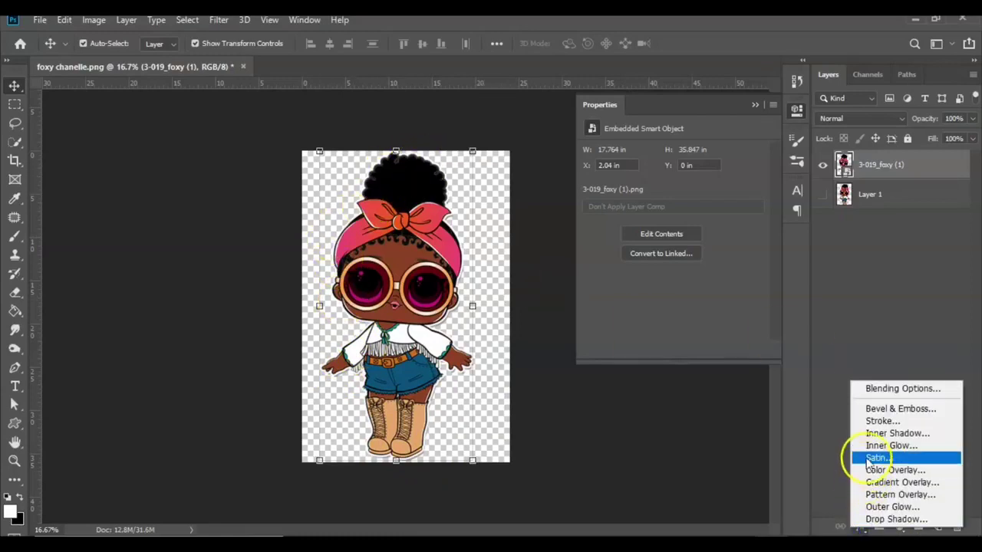
left_click(865, 424)
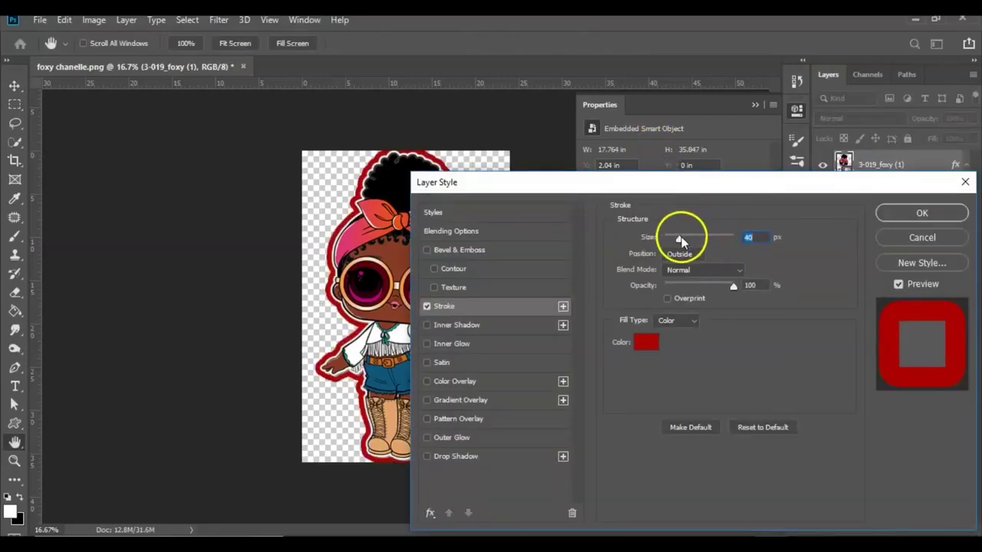
left_click_drag(681, 236, 675, 238)
left_click(912, 213)
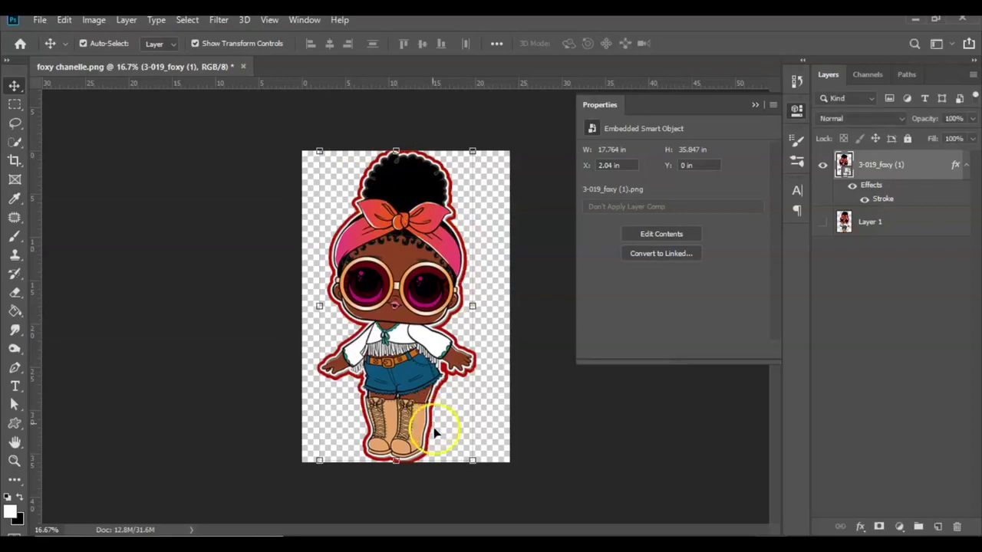
Rasterize the 3-019_foxy (1) smart object into a pixel layer, keeping its stroke effect.
left_click(473, 465)
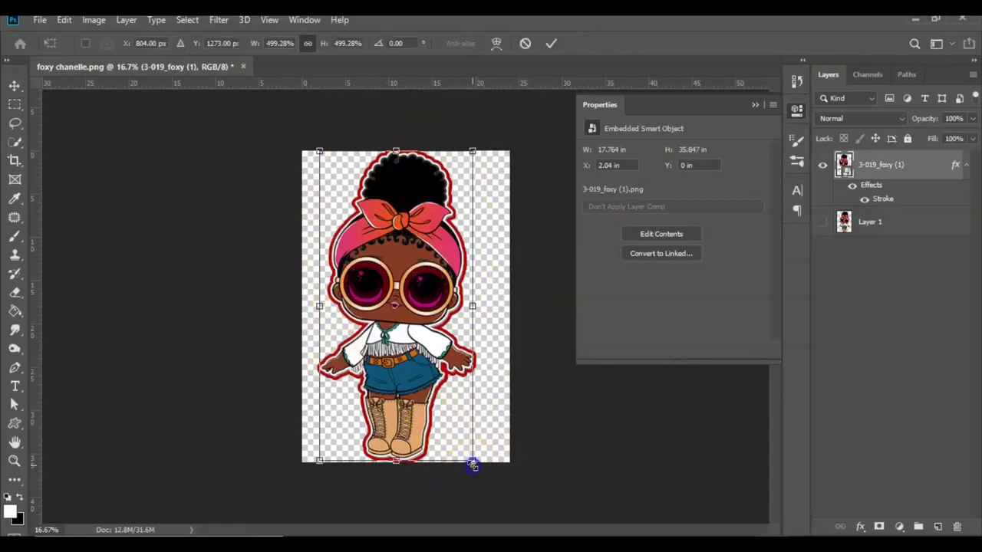
right_click(905, 164)
left_click(754, 269)
Scale the doll layer proportionally to about 17.83 x 36 in so it fills the canvas height.
left_click(712, 154)
left_click_drag(711, 155, 680, 157)
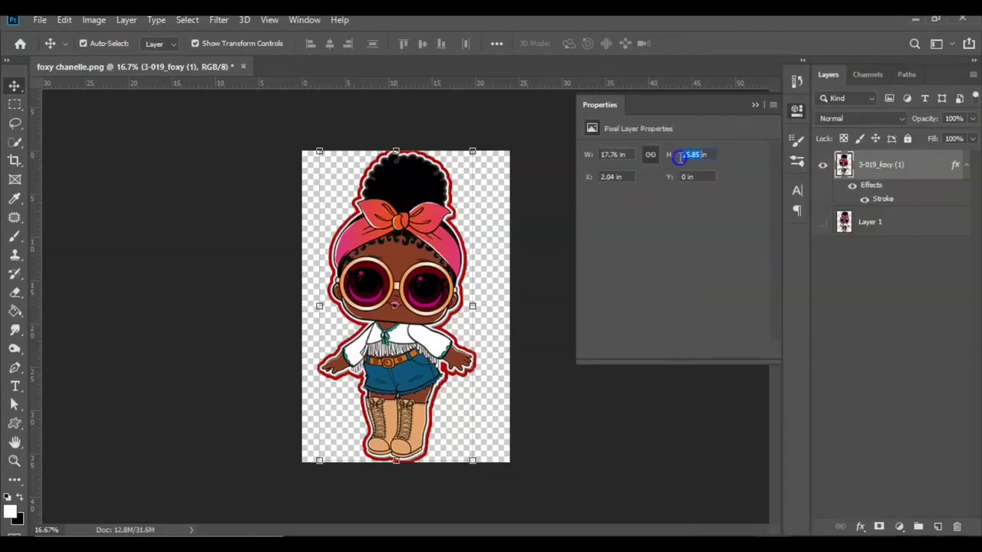
right_click(702, 156)
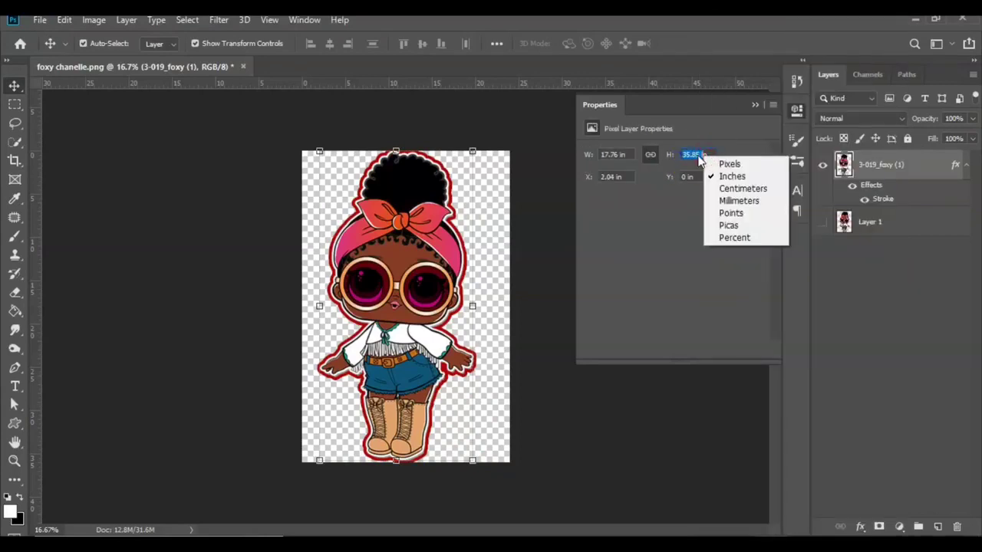
left_click_drag(472, 151, 444, 192)
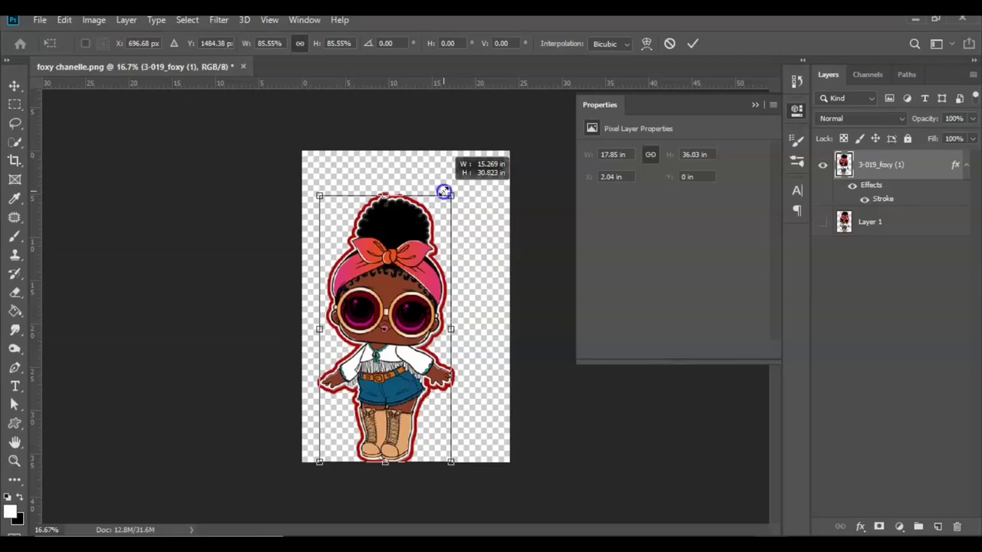
left_click_drag(444, 192, 444, 192)
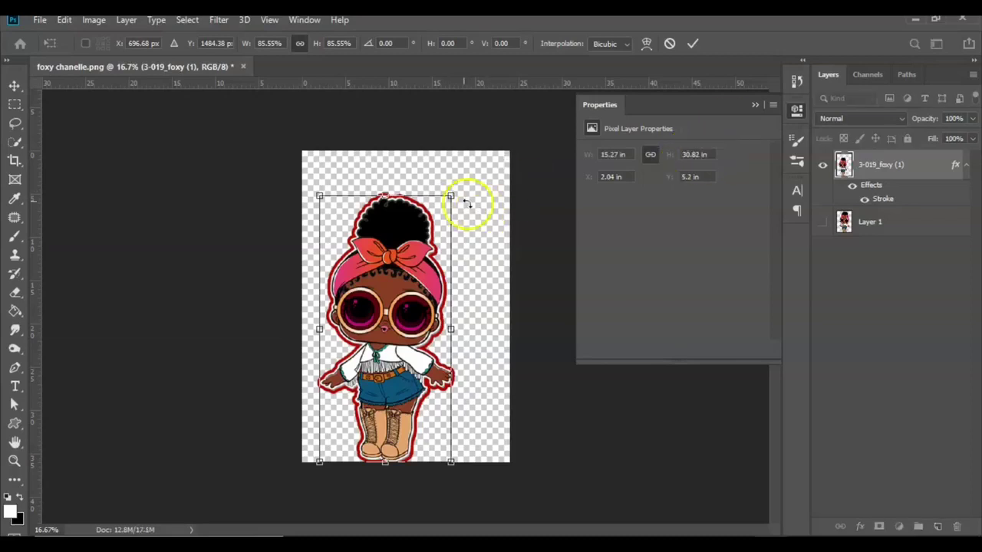
left_click_drag(452, 192, 477, 151)
key("Return")
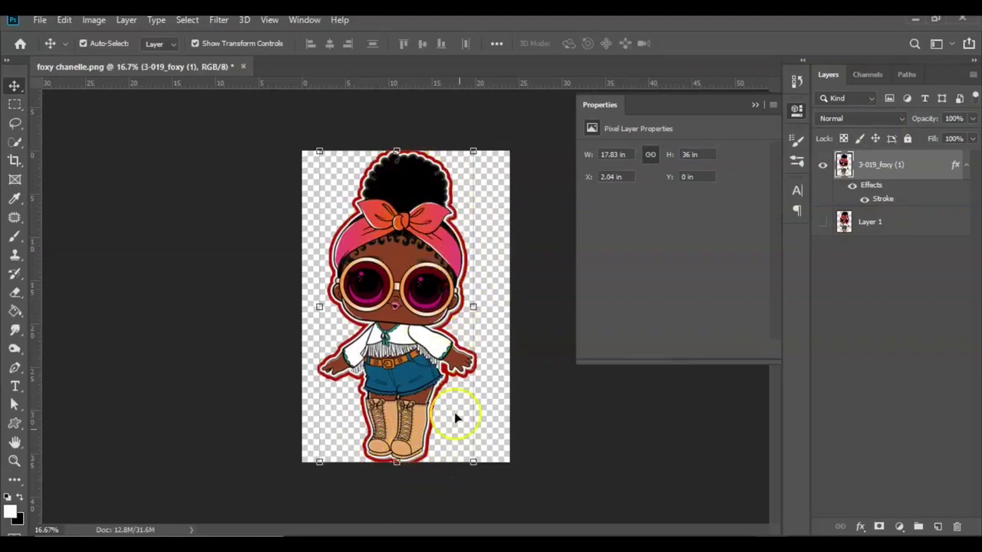
Enlarge the doll slightly to about 17.85 x 36.03 in, keeping its top on the canvas edge.
left_click(473, 463)
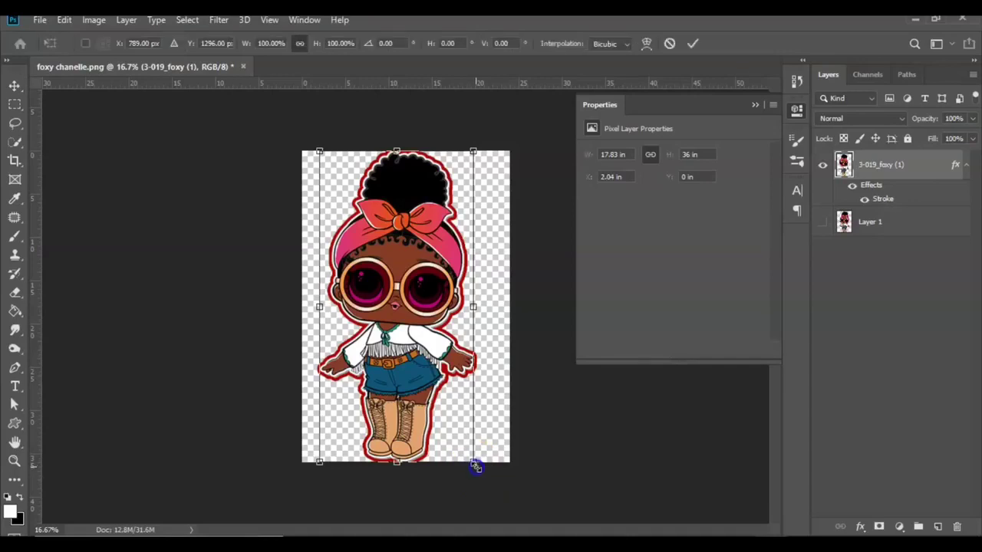
left_click_drag(476, 467, 476, 465)
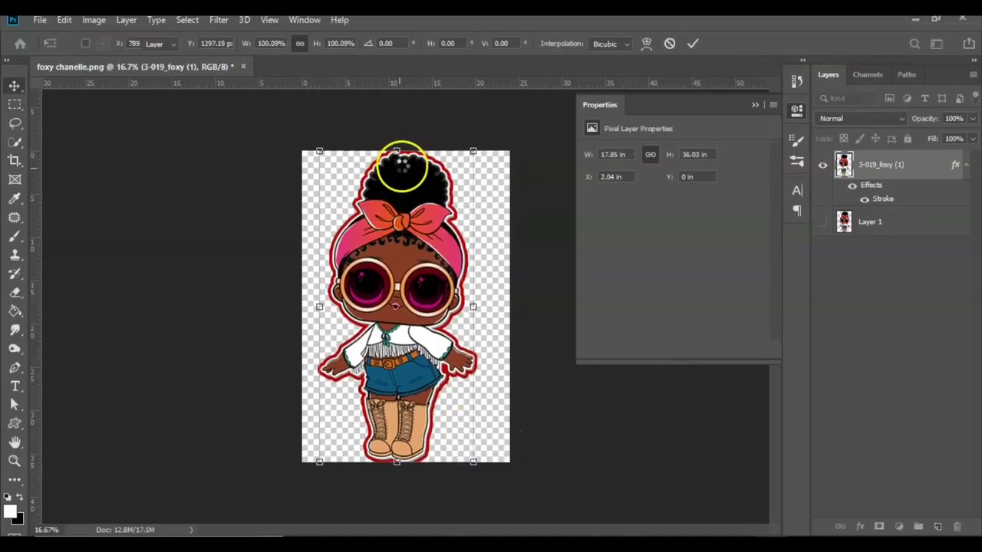
key("Return")
left_click(40, 21)
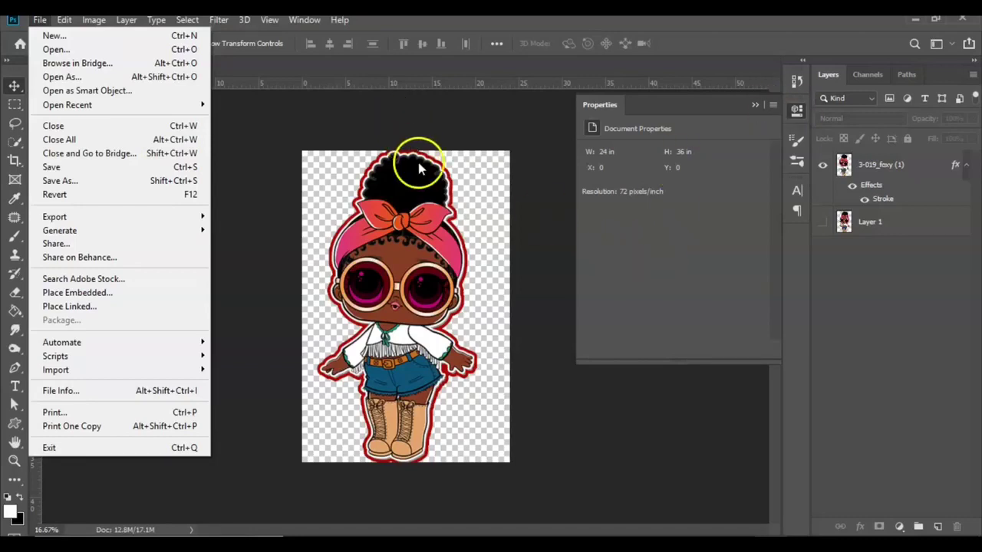
left_click(215, 234)
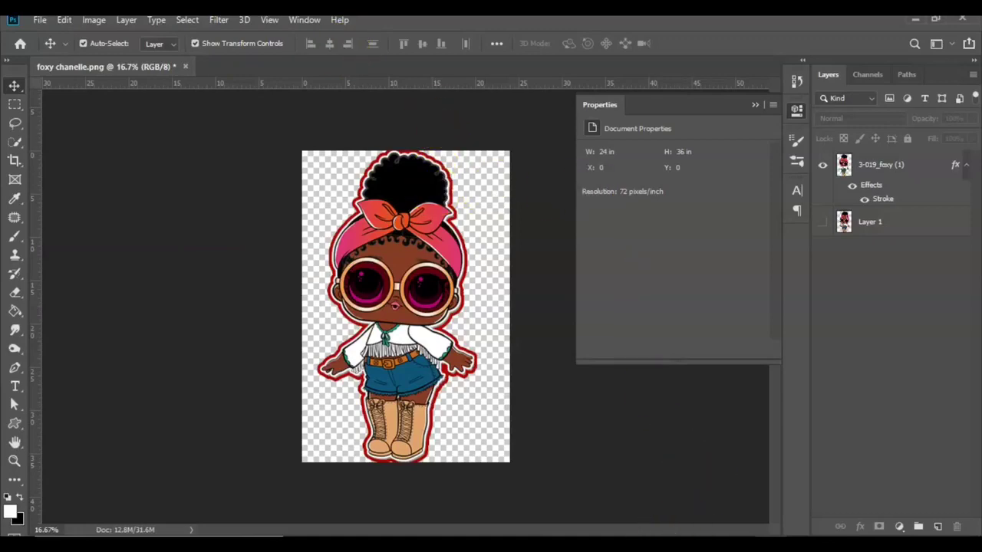
Switch to the Office Depot page in the browser and start a Custom Full-Color Poster order.
key("alt+Tab")
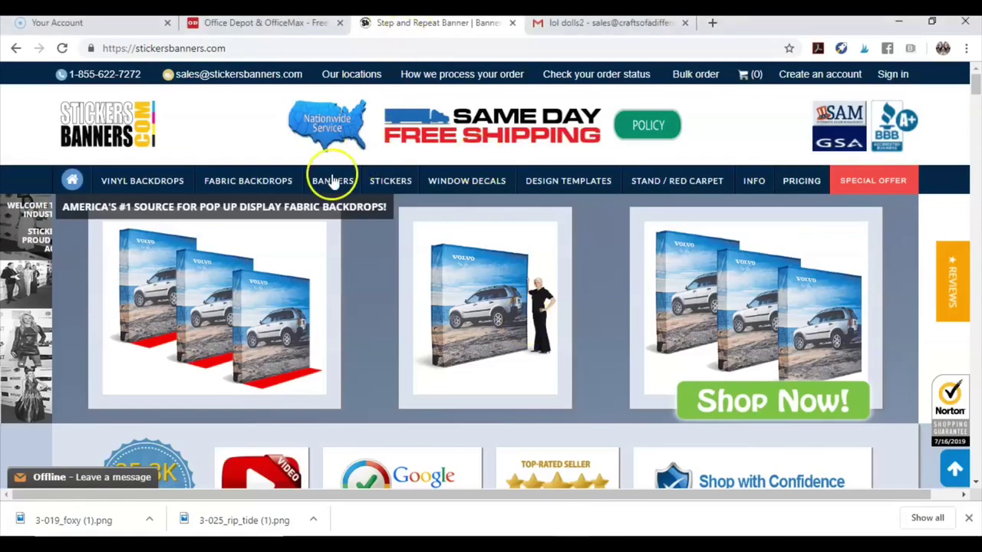
left_click(298, 26)
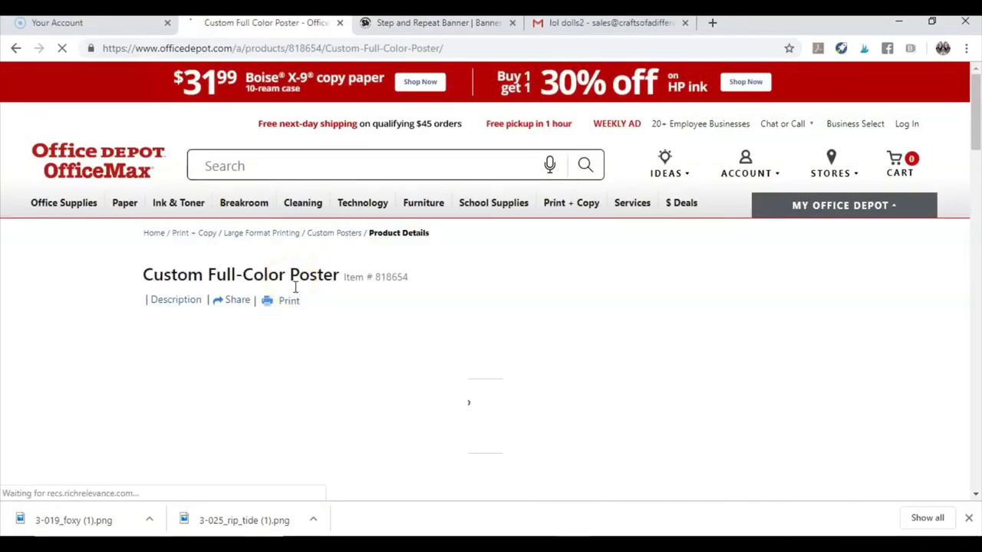
scroll(296, 290, "down", 1)
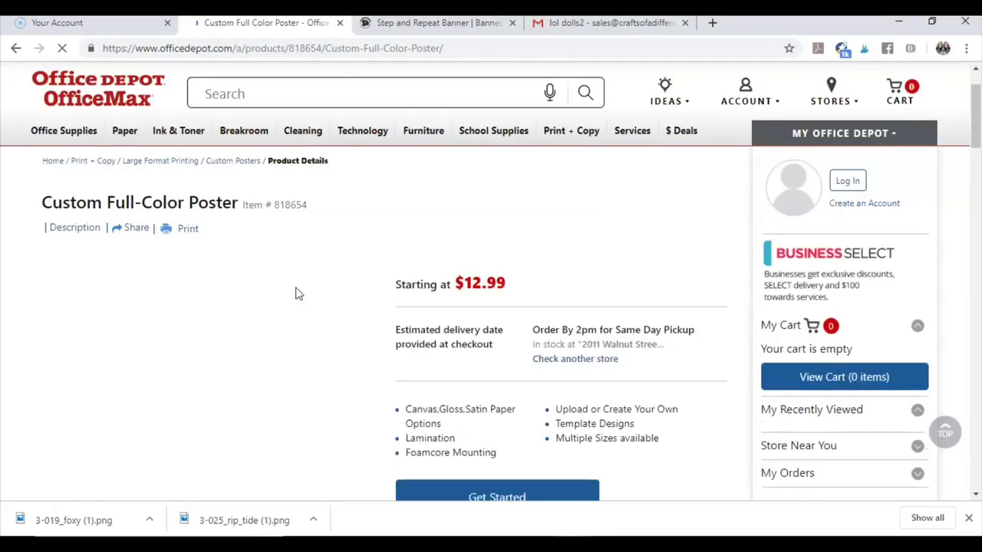
scroll(297, 292, "down", 1)
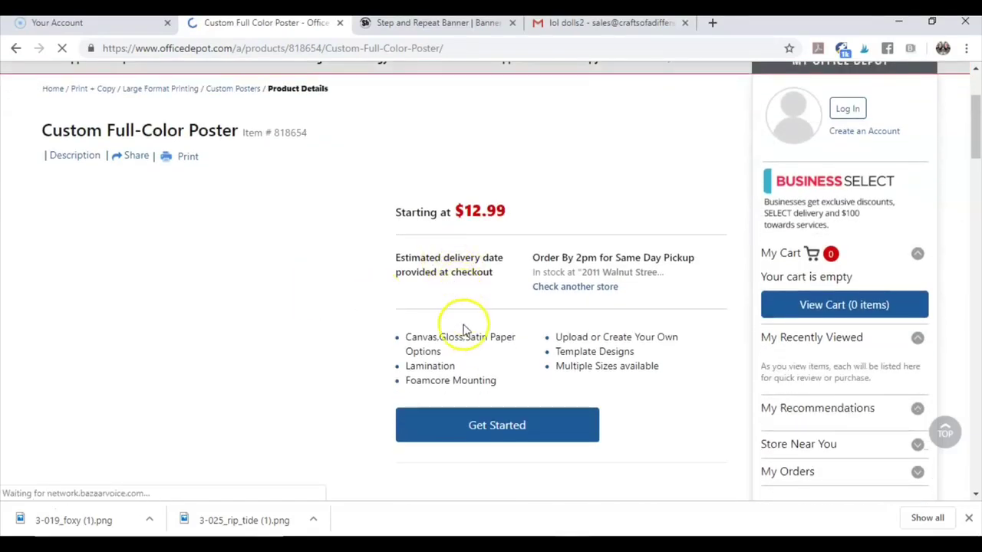
left_click(488, 434)
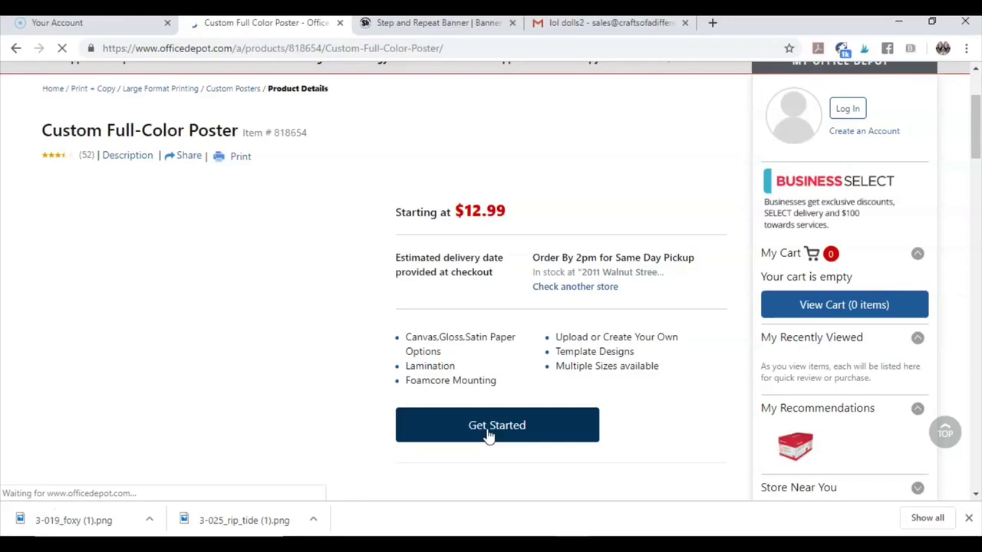
left_click(488, 435)
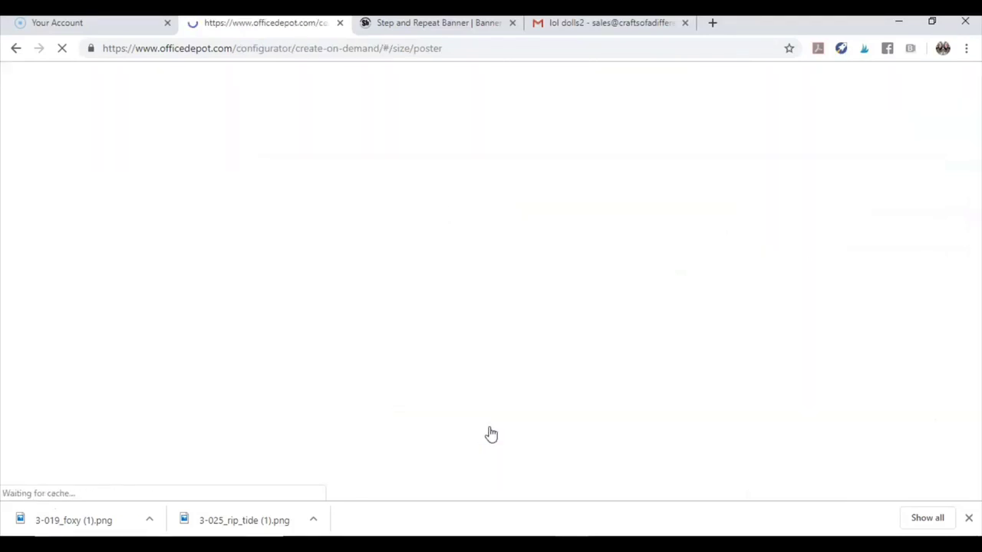
Choose the 24" x 36" portrait poster size and start a design from an uploaded file.
left_click(499, 409)
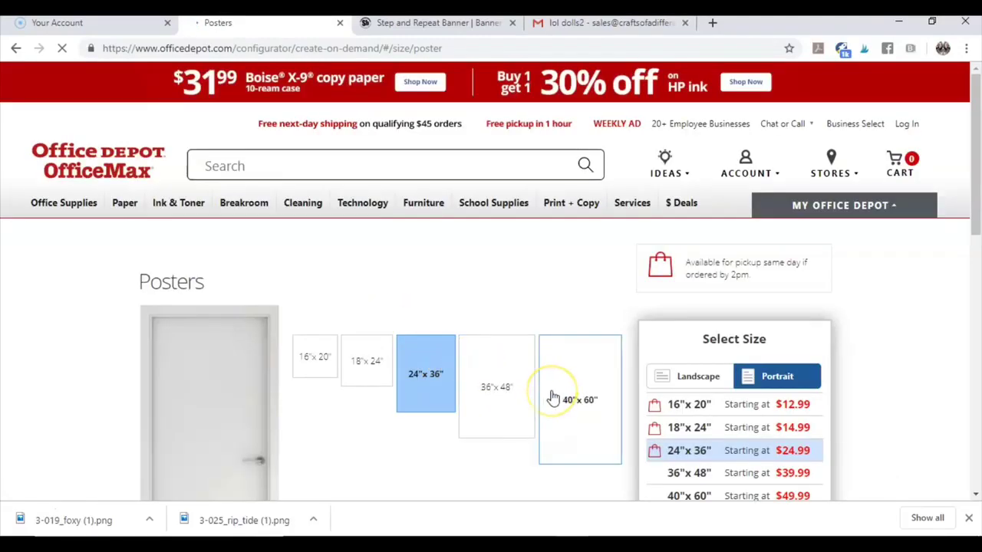
scroll(553, 398, "down", 1)
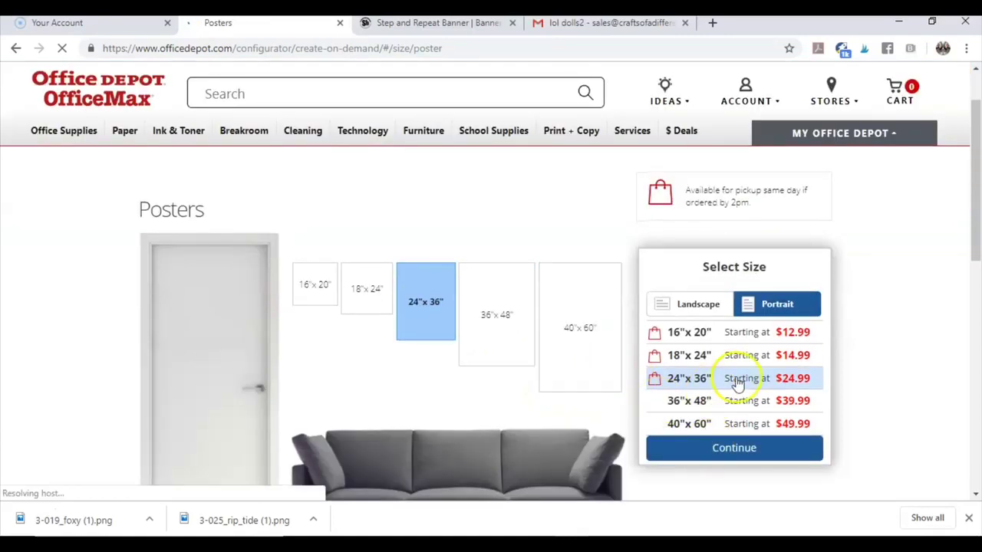
left_click(745, 449)
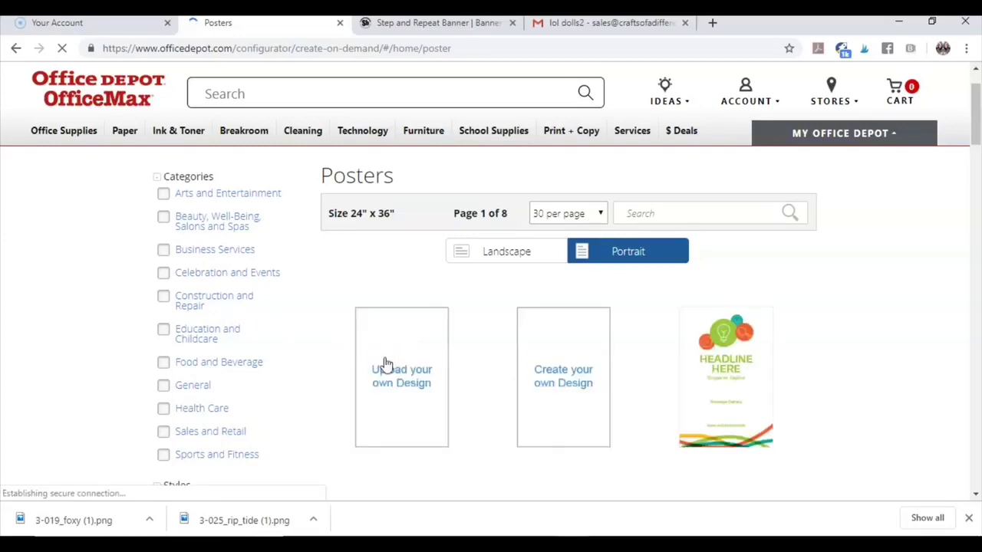
left_click(393, 367)
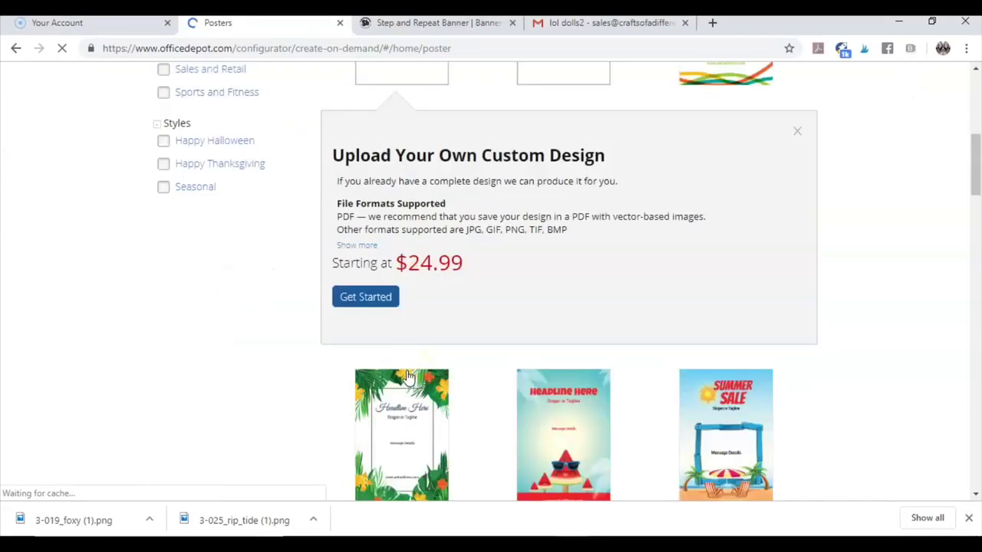
left_click(377, 299)
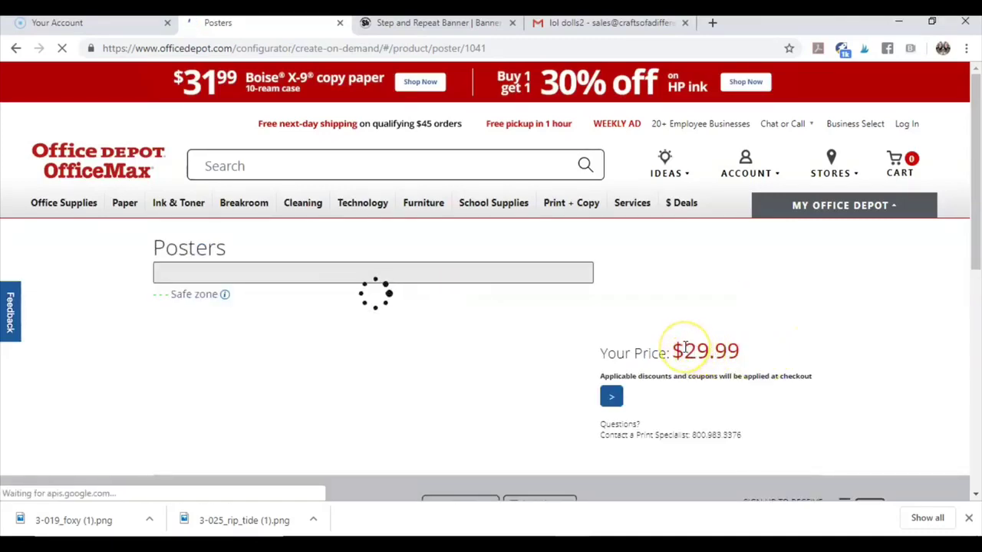
Upload the red-outlined doll image from the LOL THEME folder to the poster design.
scroll(686, 345, "down", 1)
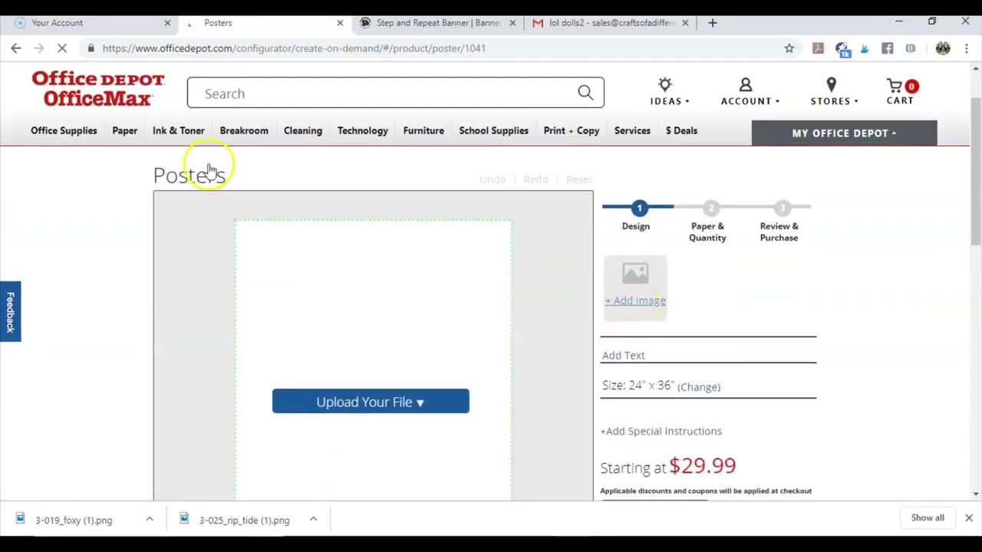
left_click(281, 179)
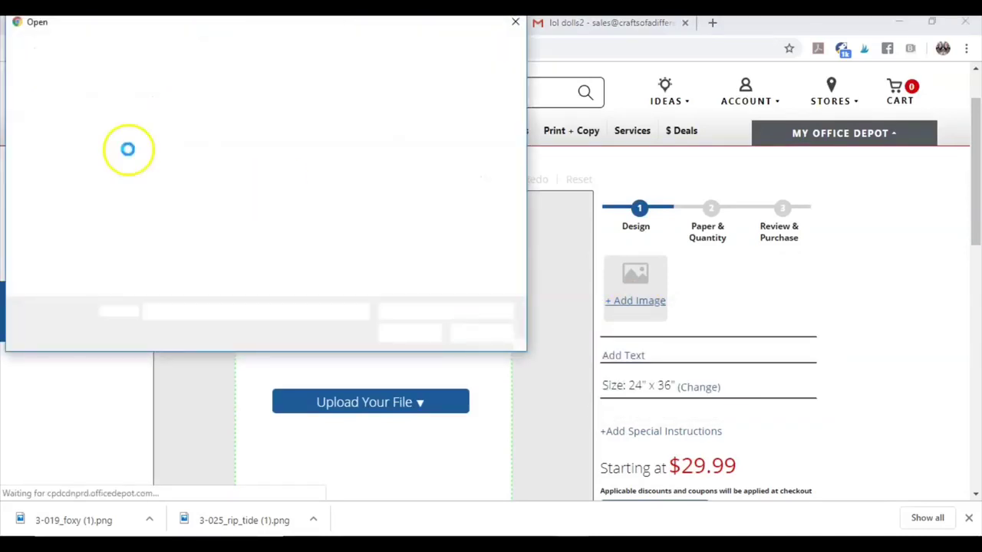
left_click(100, 140)
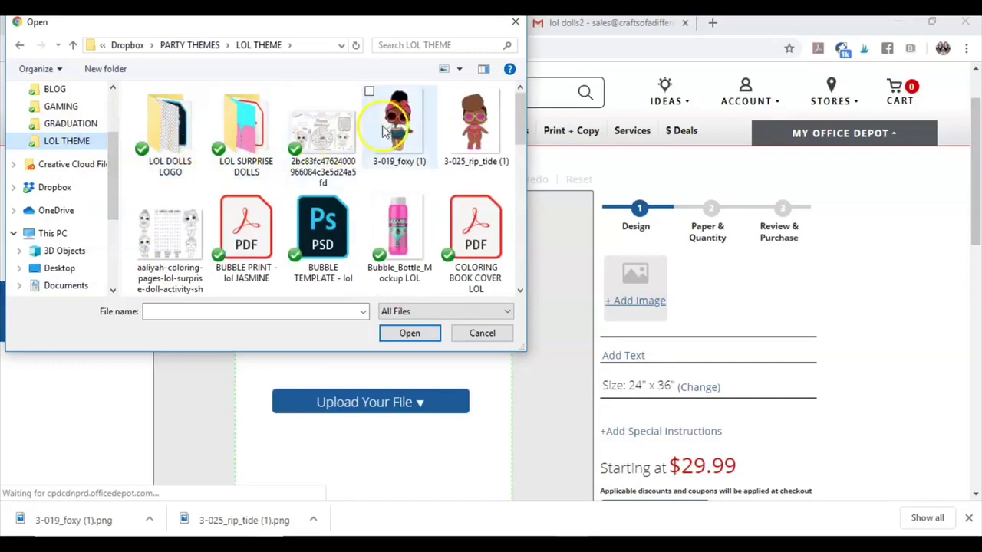
scroll(339, 171, "down", 3)
double_click(470, 250)
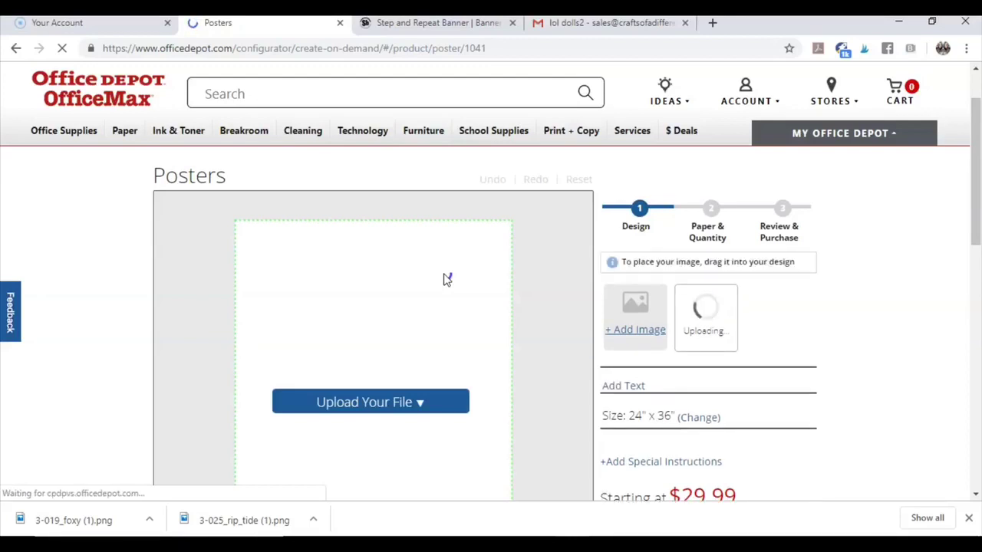
Place the uploaded doll image onto the blank poster area.
left_click_drag(706, 313, 429, 358)
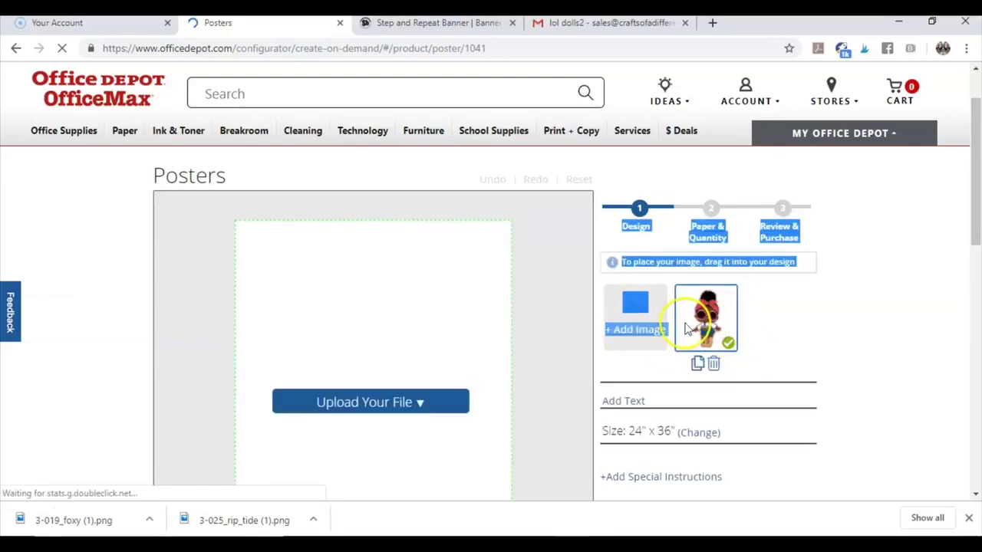
left_click_drag(686, 325, 771, 324)
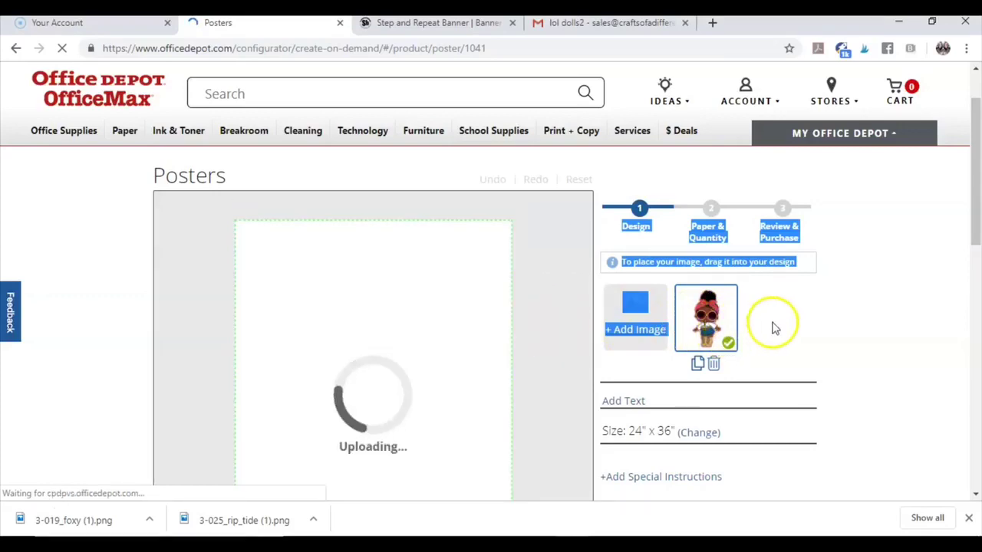
scroll(771, 328, "down", 3)
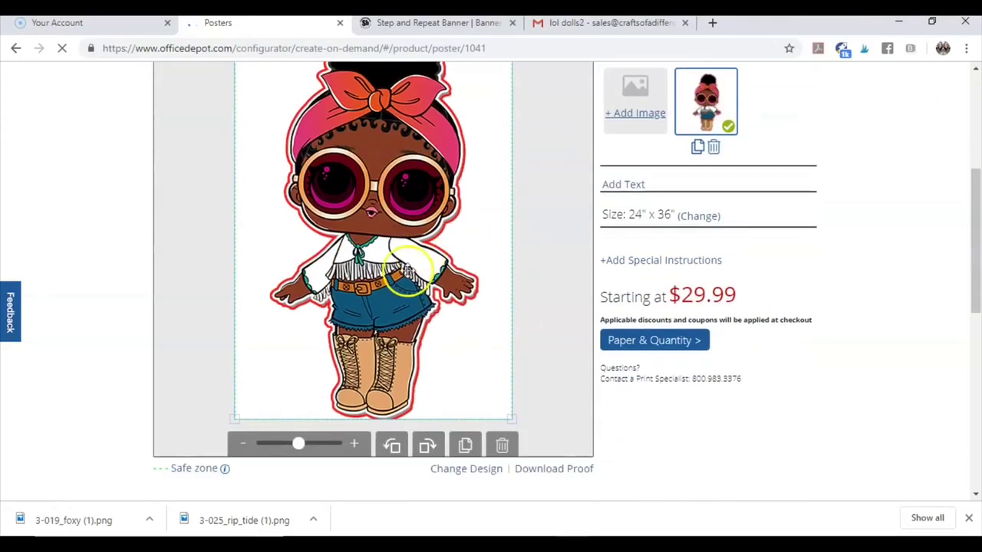
Continue to the paper and quantity options and select High Gloss Paper for the poster.
left_click(659, 344)
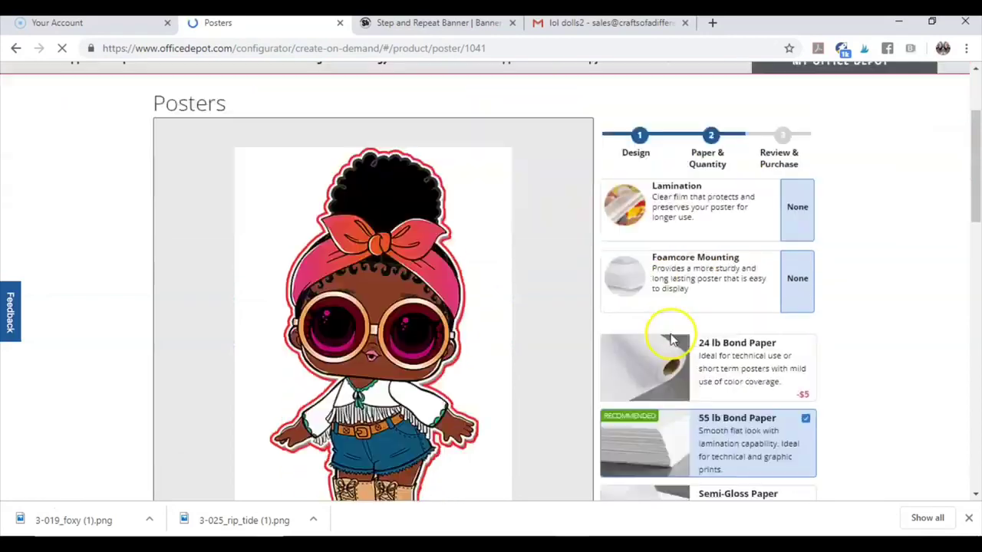
scroll(721, 307, "down", 2)
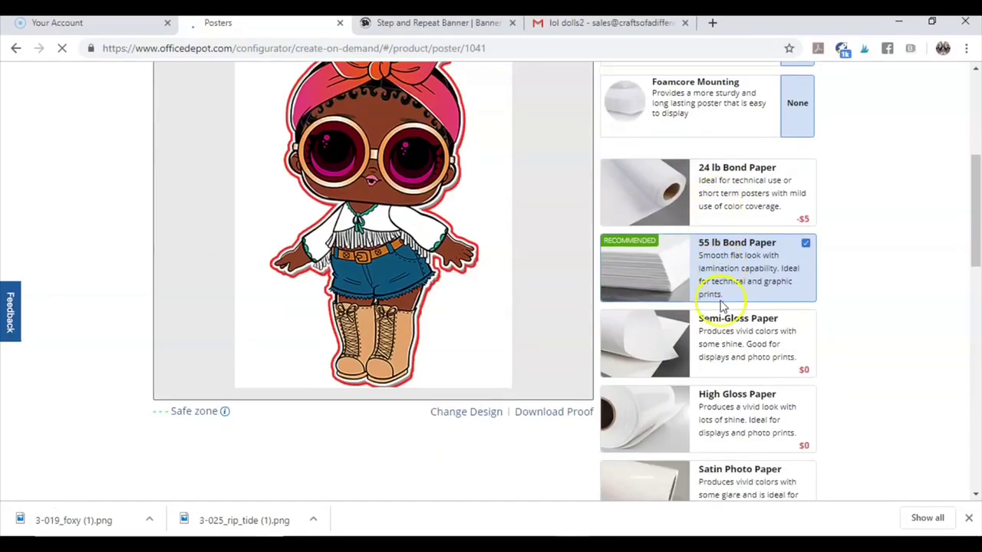
scroll(721, 307, "down", 1)
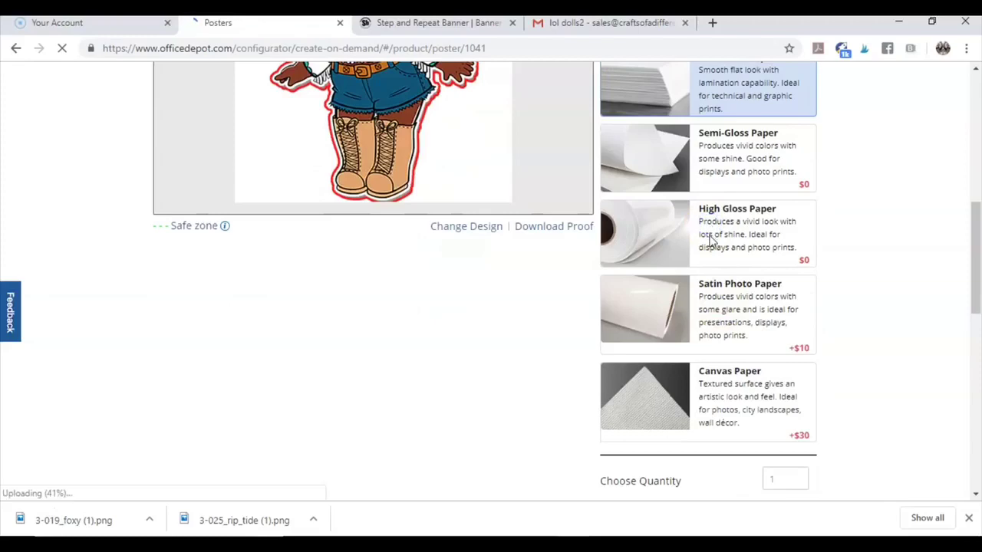
left_click(709, 244)
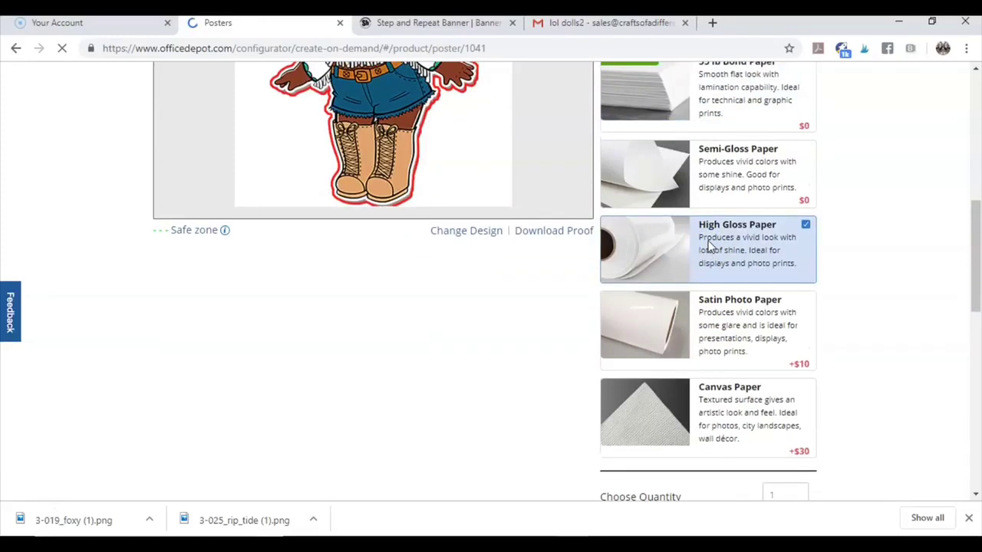
Add Foamcore Mounting to the poster and review its quantity and price.
scroll(710, 253, "up", 2)
scroll(710, 255, "up", 2)
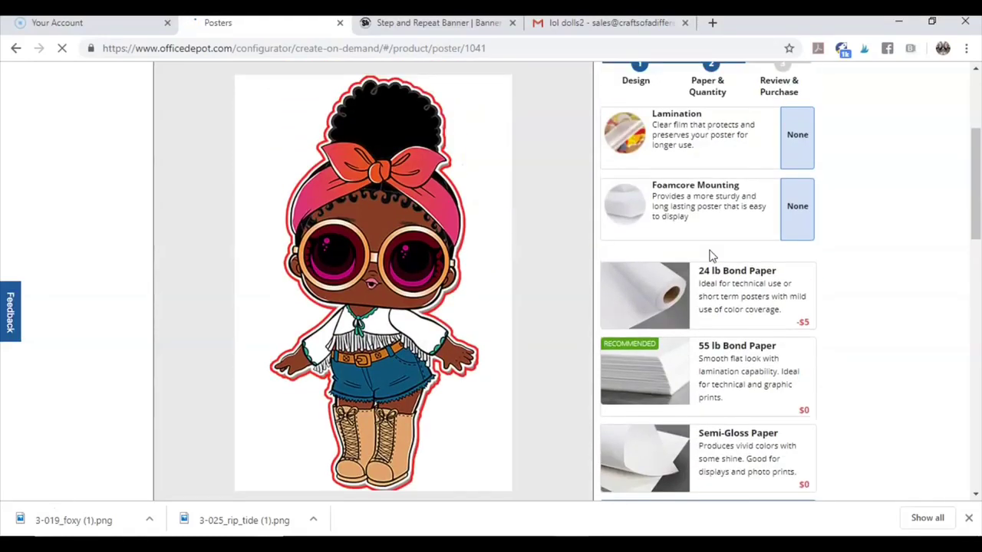
left_click(710, 252)
left_click(700, 218)
left_click(689, 214)
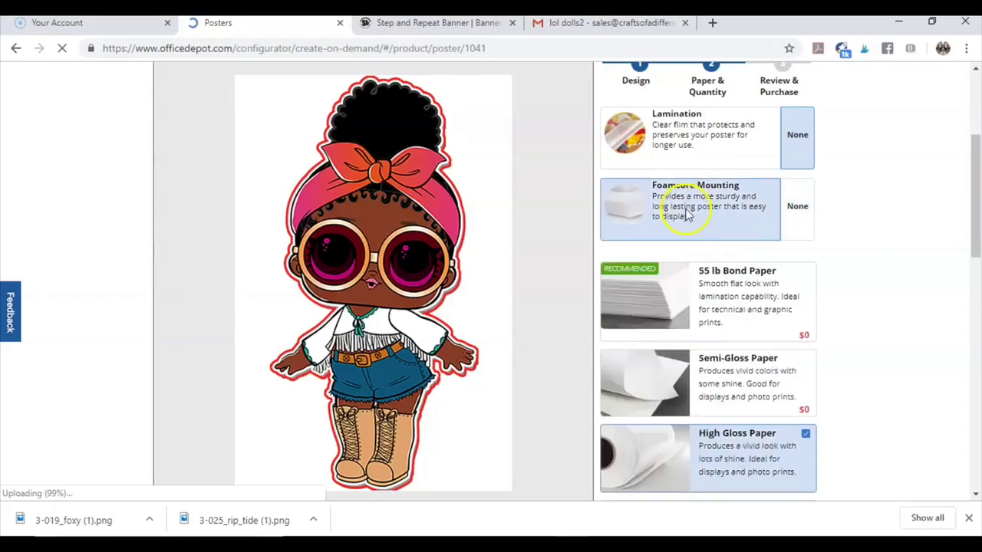
scroll(693, 211, "down", 1)
scroll(701, 307, "up", 1)
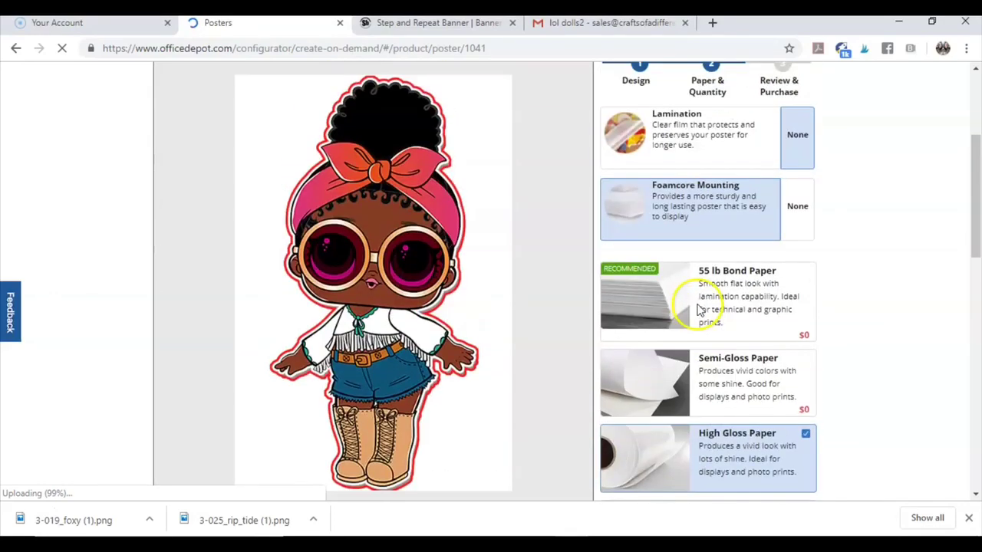
scroll(664, 240, "down", 3)
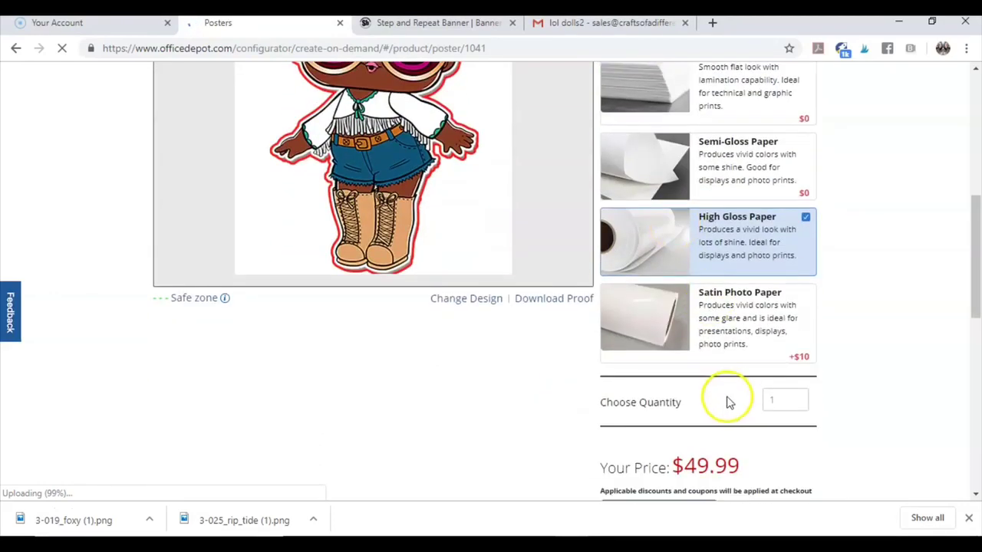
Remove the Foamcore Mounting from the poster order and check the price of the High Gloss Paper print alone.
scroll(710, 247, "up", 3)
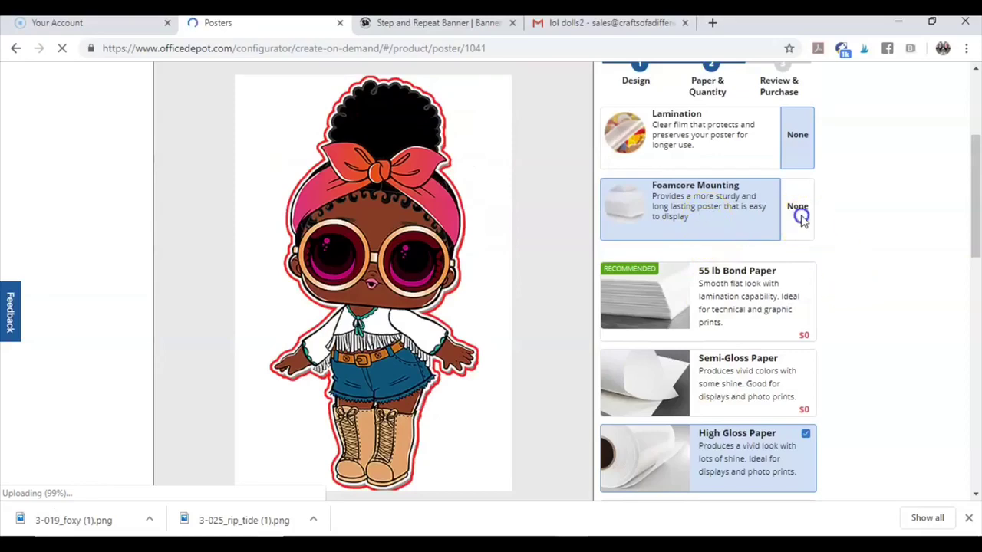
left_click(800, 217)
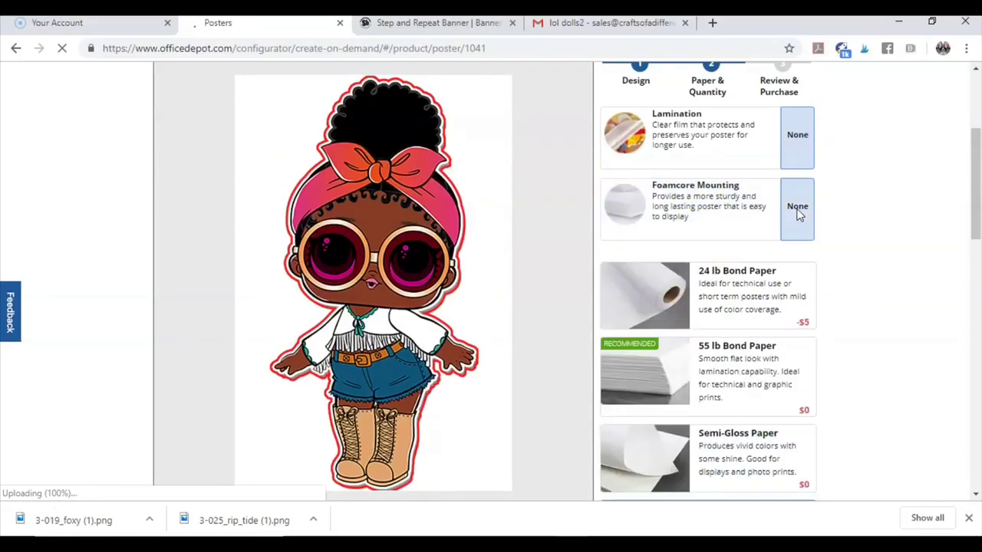
left_click(797, 232)
scroll(796, 239, "down", 3)
left_click(742, 367)
scroll(739, 379, "down", 2)
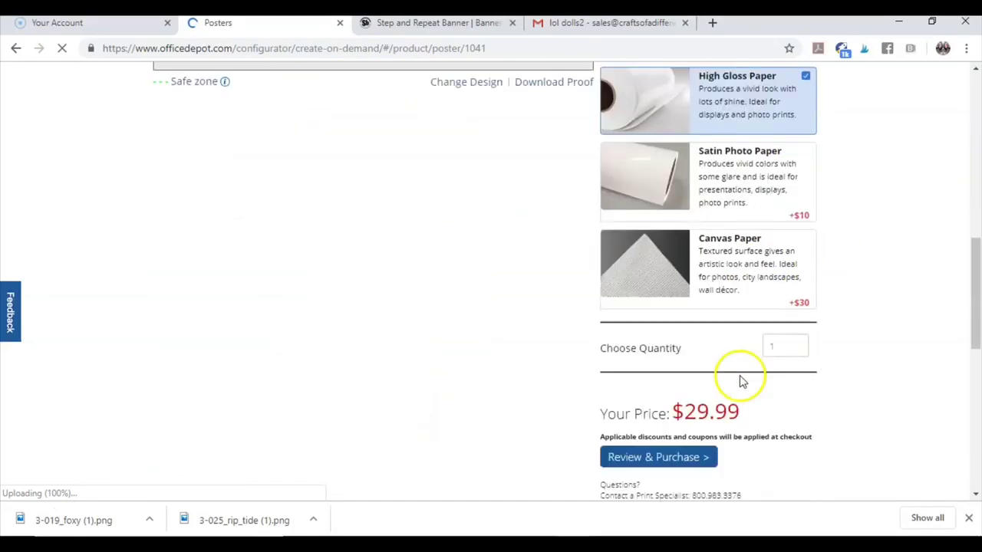
scroll(751, 378, "up", 6)
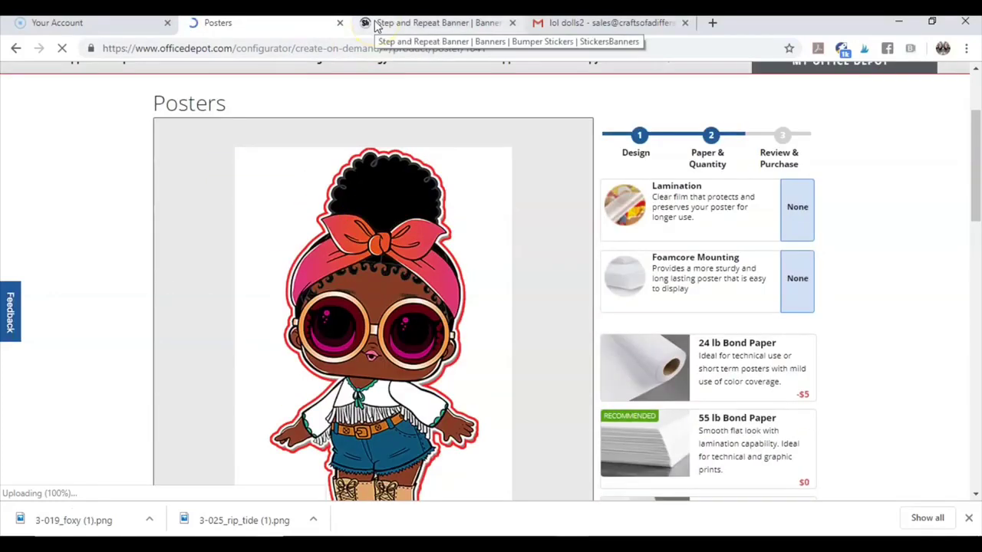
Switch to the StickersBanners website and open the Adhesive Banners product page from its banner range.
left_click(377, 25)
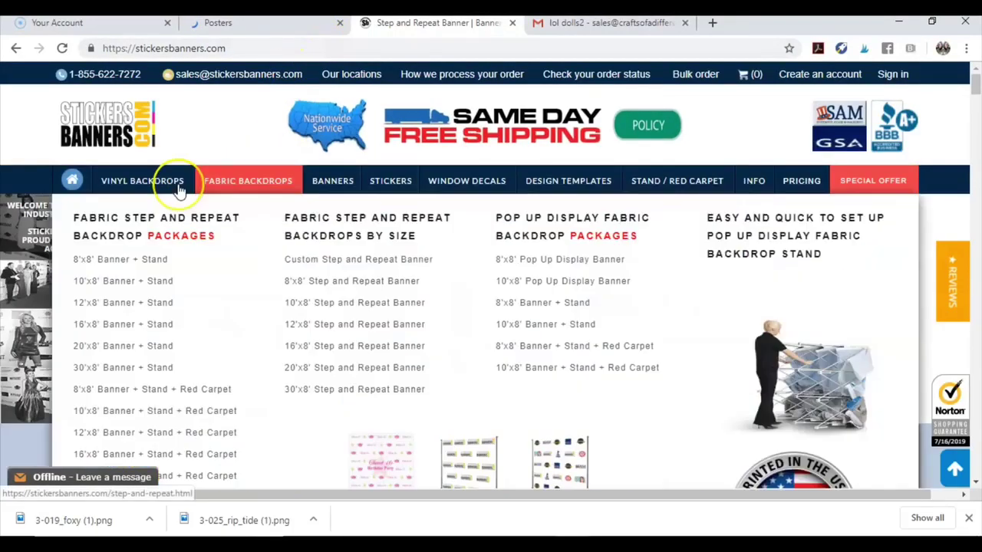
mouse_move(179, 190)
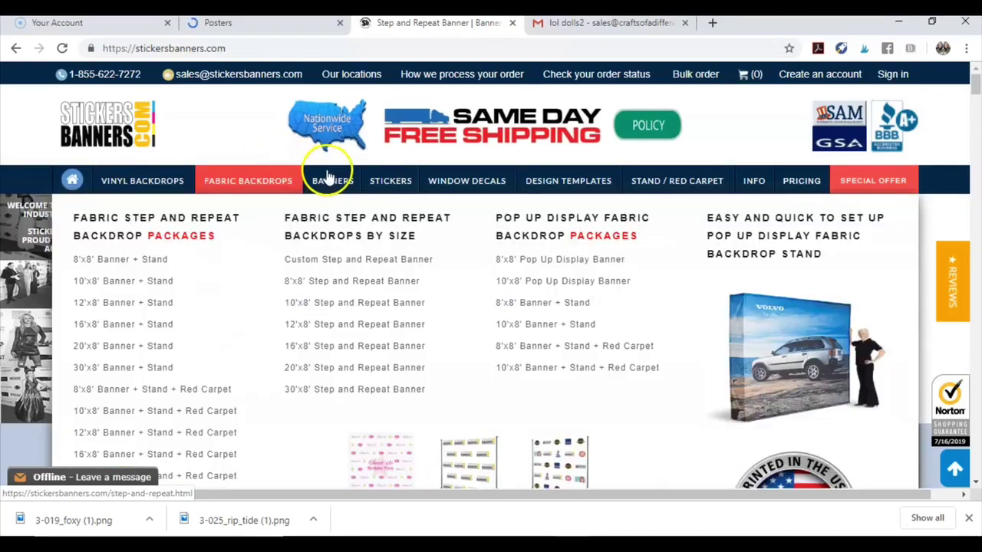
mouse_move(326, 178)
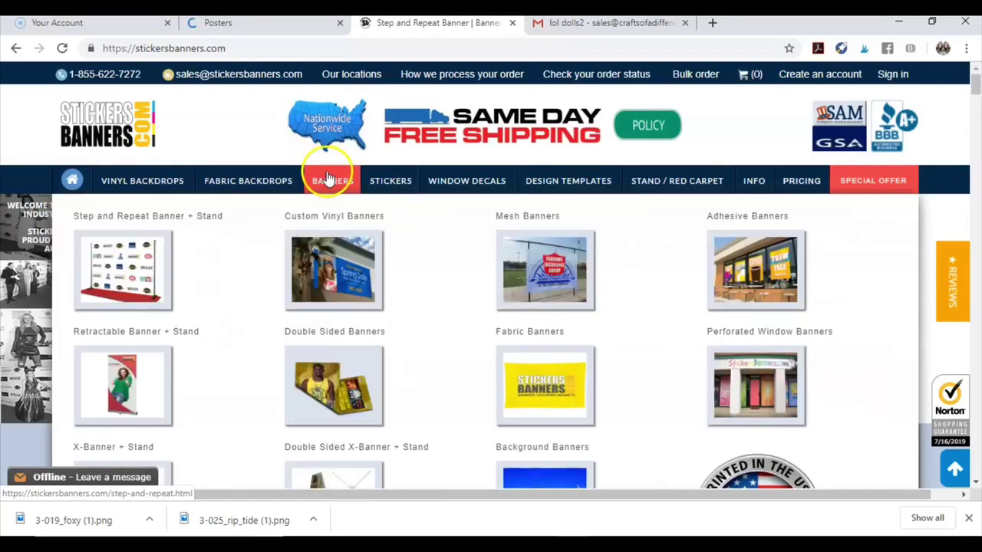
scroll(665, 222, "down", 1)
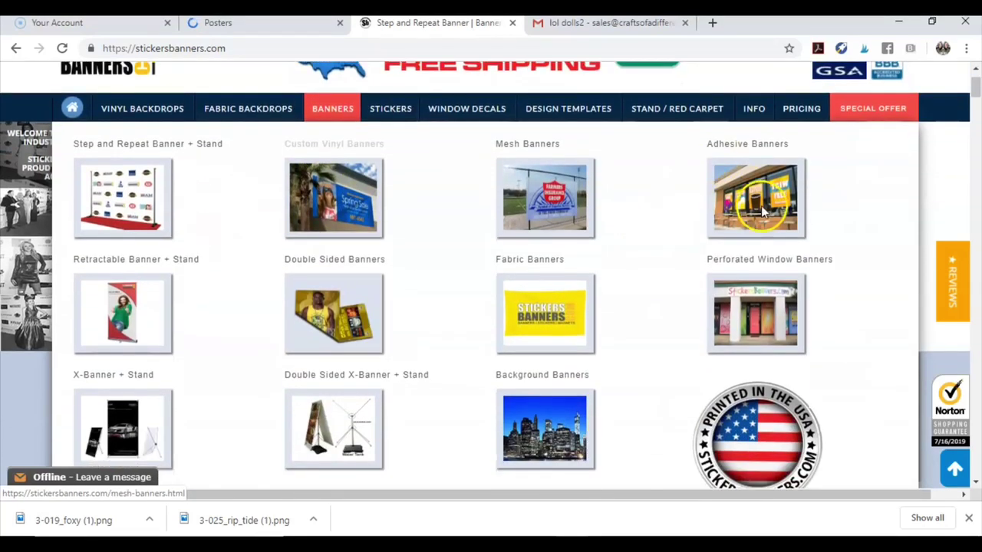
left_click(754, 215)
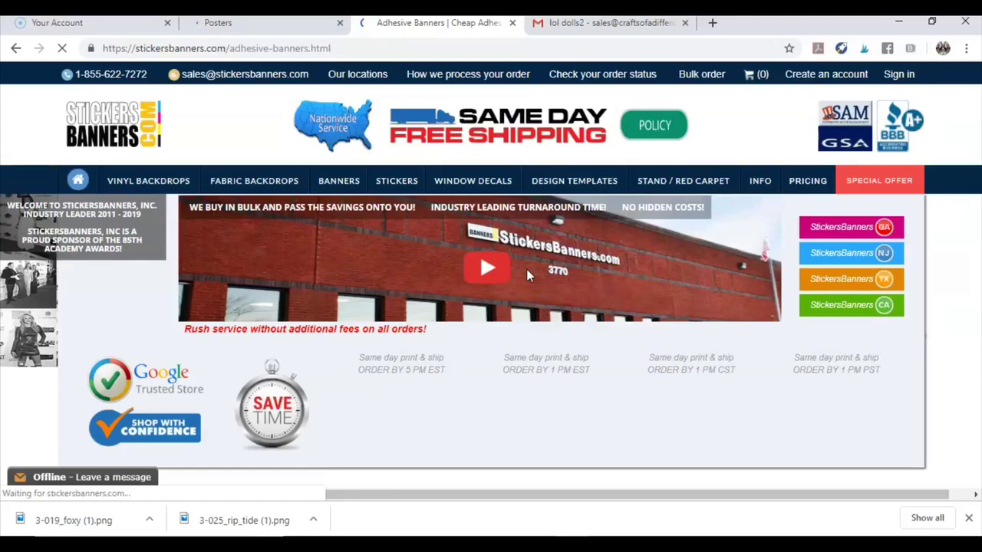
left_click(526, 283)
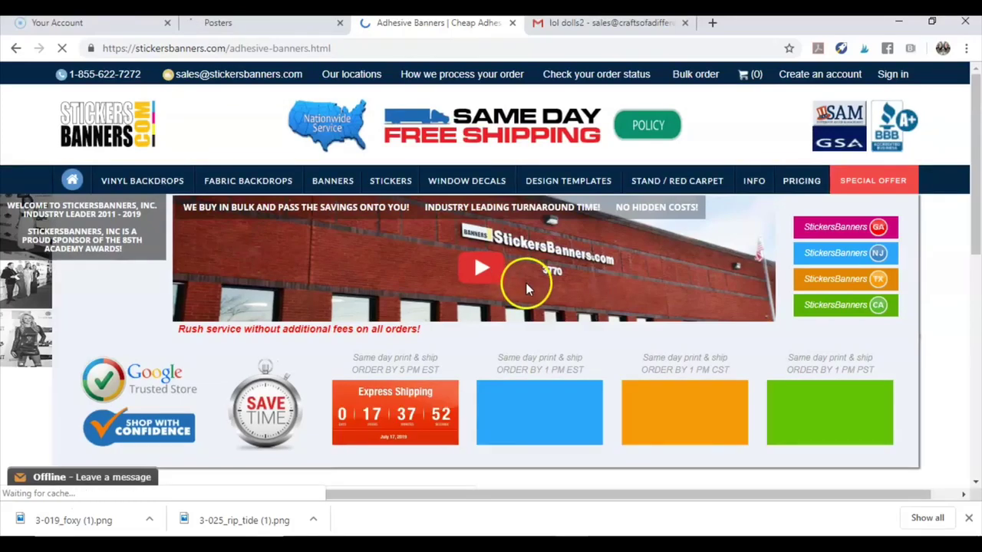
Set the adhesive banner's height to 3 ft and its material type to Removable Vinyl (Matte).
scroll(525, 286, "down", 4)
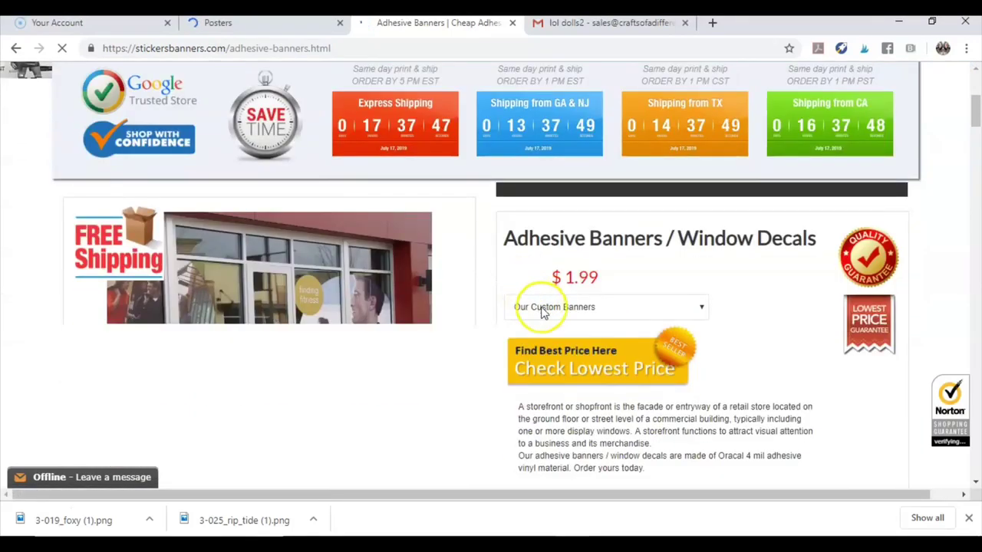
scroll(540, 303, "down", 1)
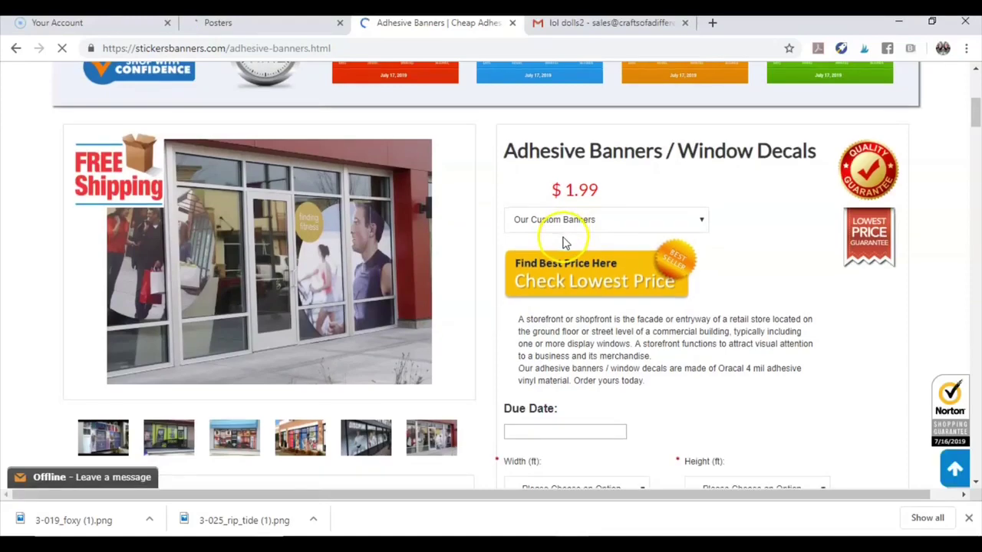
scroll(562, 242, "down", 1)
scroll(544, 355, "down", 1)
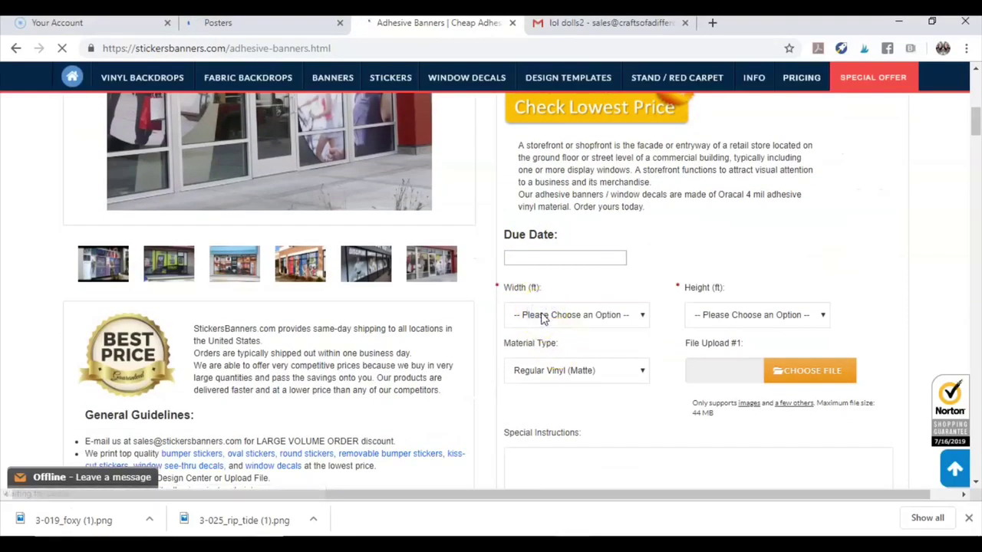
left_click(540, 317)
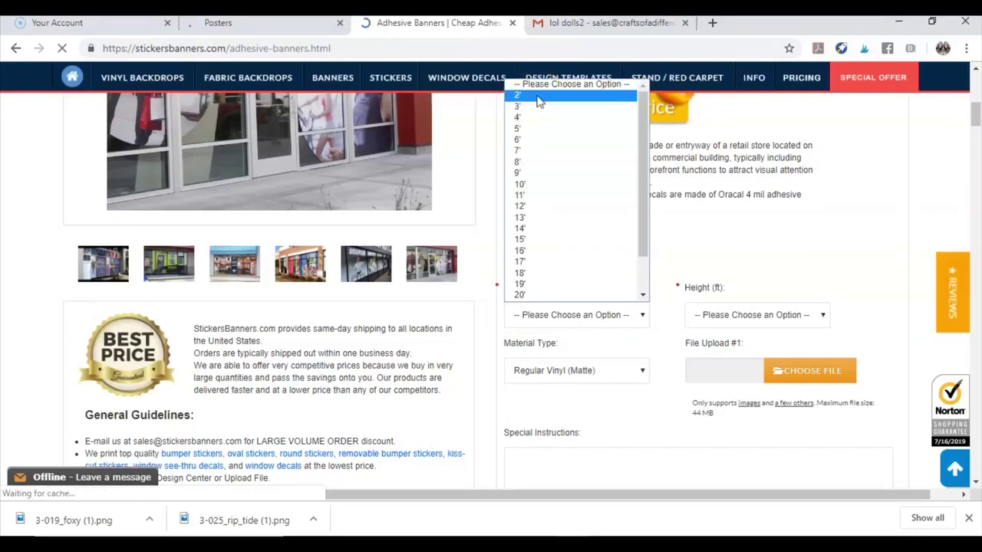
left_click(728, 316)
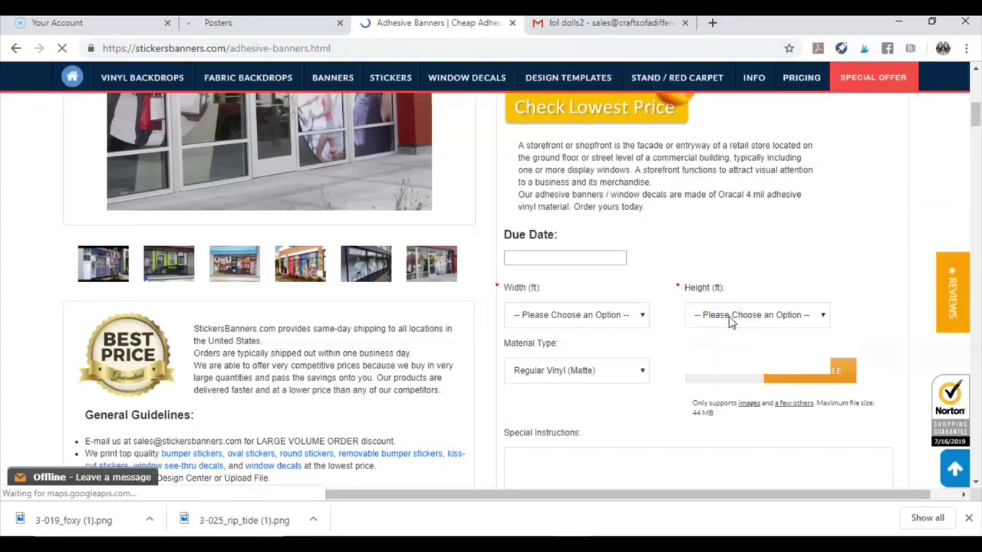
left_click(729, 316)
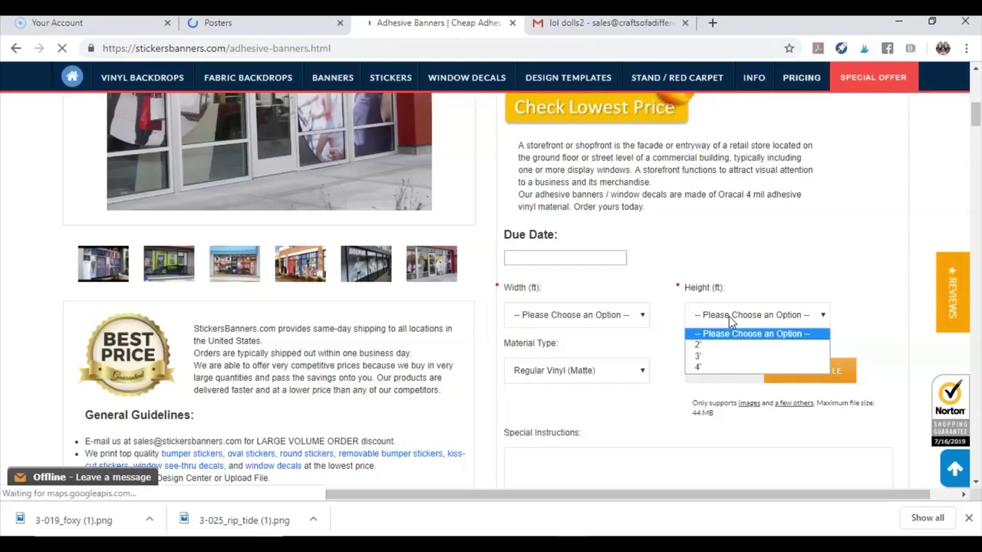
left_click(729, 355)
left_click(564, 371)
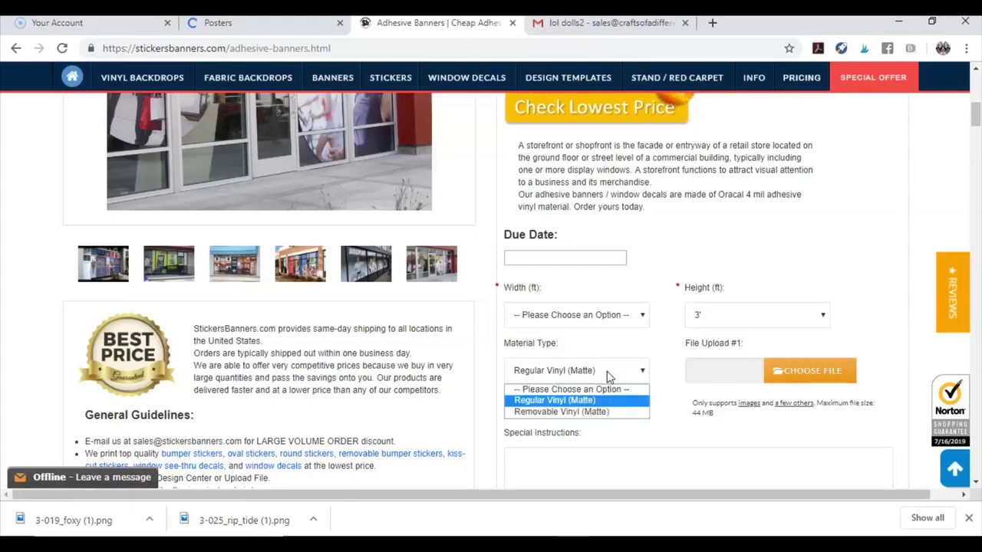
left_click(584, 413)
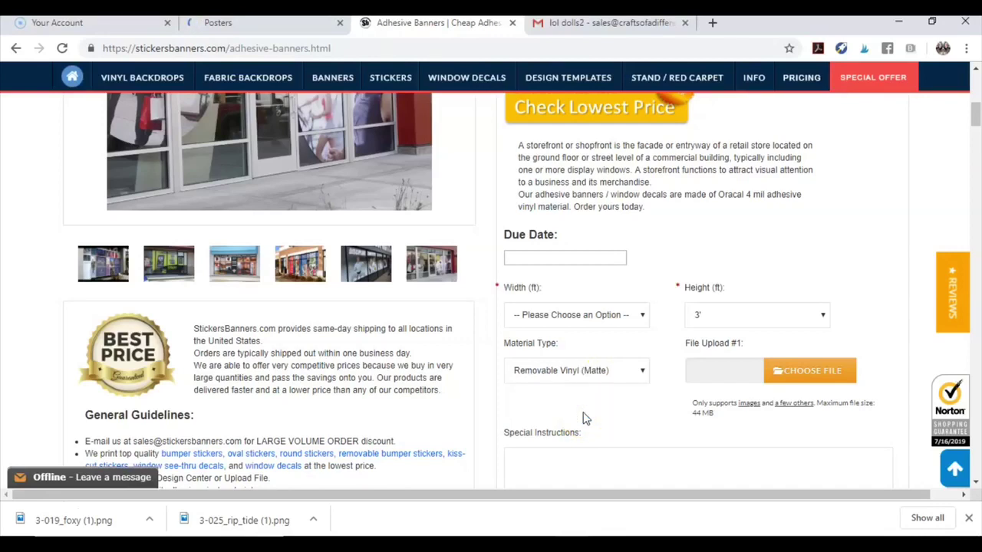
scroll(583, 418, "down", 2)
left_click(583, 417)
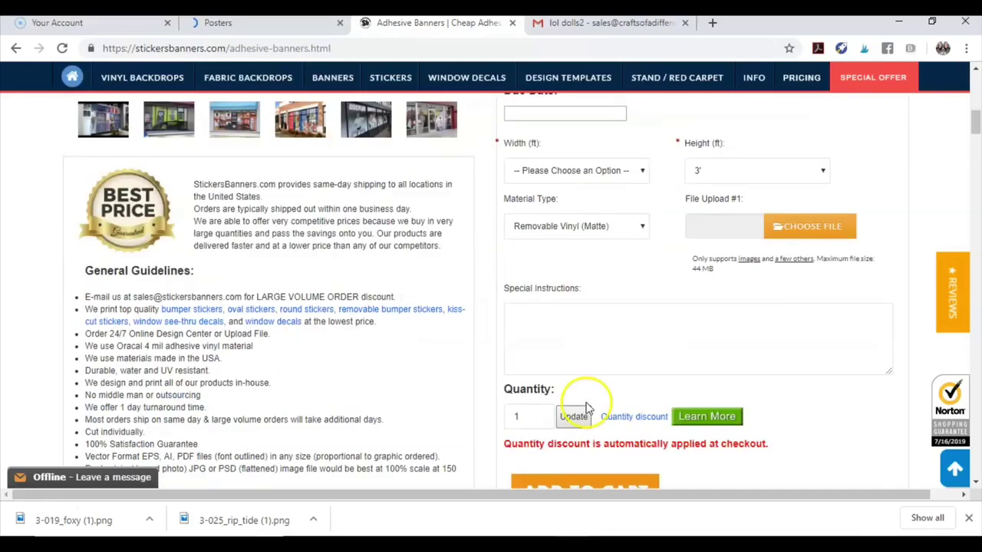
Choose the foxy chanelle image from the LOL THEME folder for upload and set the adhesive banner's width to 2 ft.
left_click(819, 225)
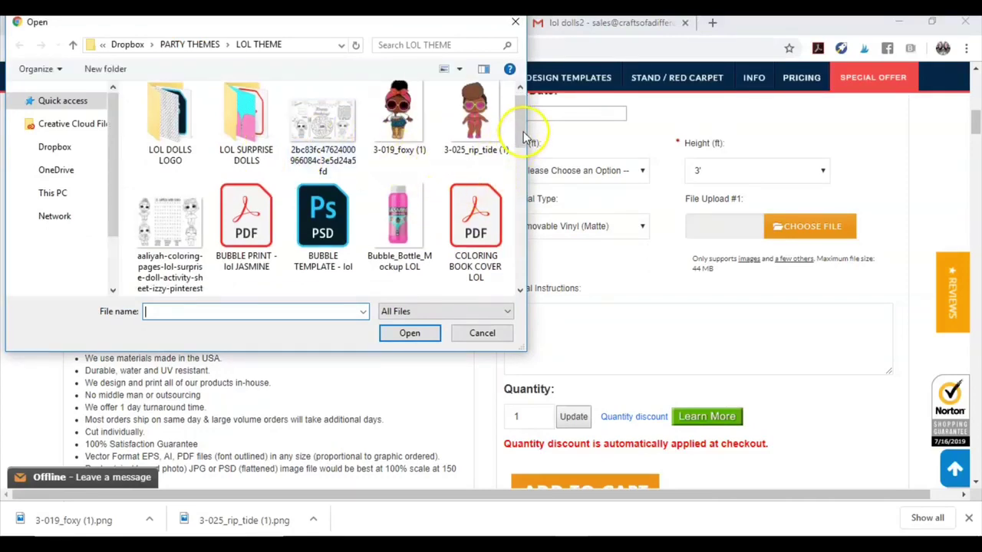
left_click_drag(522, 142, 518, 175)
left_click(499, 187)
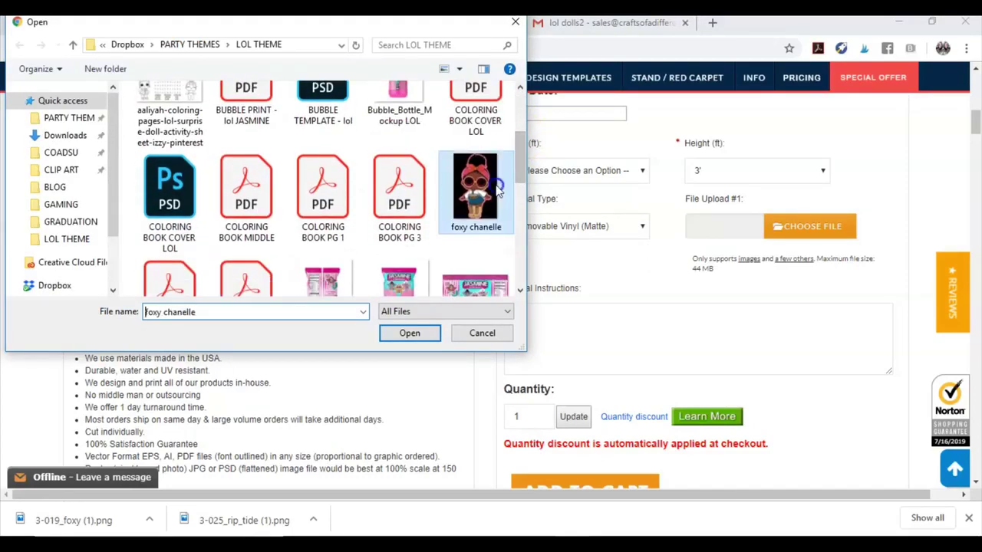
double_click(499, 186)
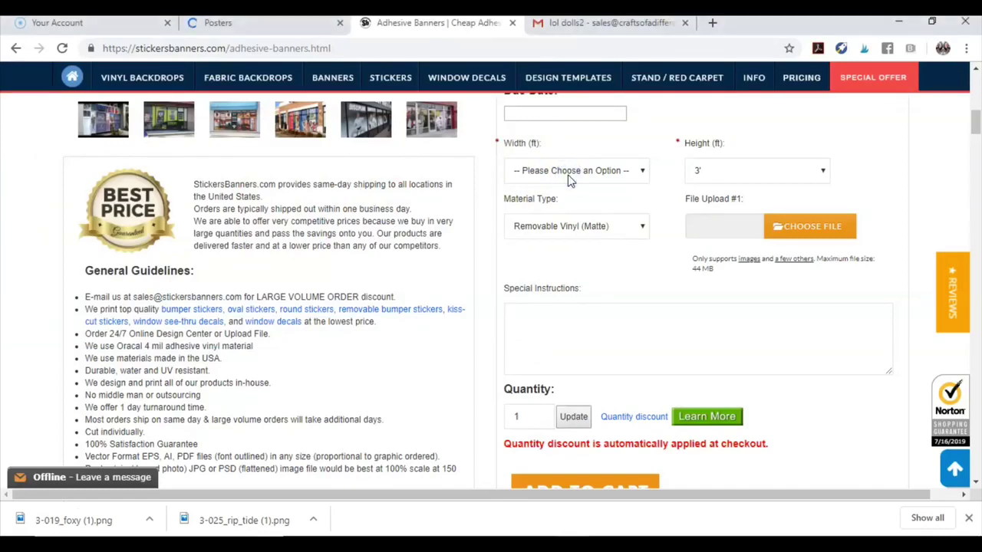
scroll(569, 177, "up", 4)
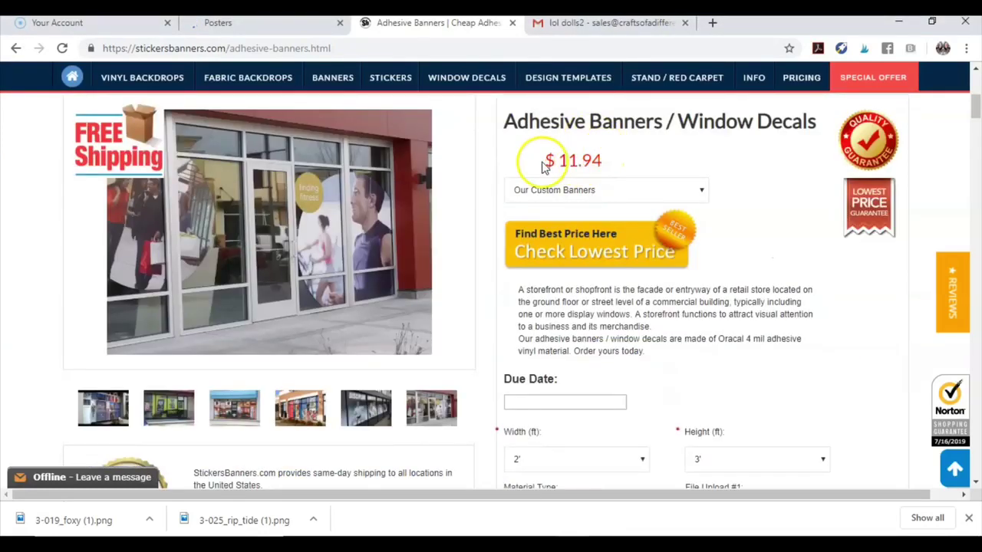
scroll(565, 273, "down", 3)
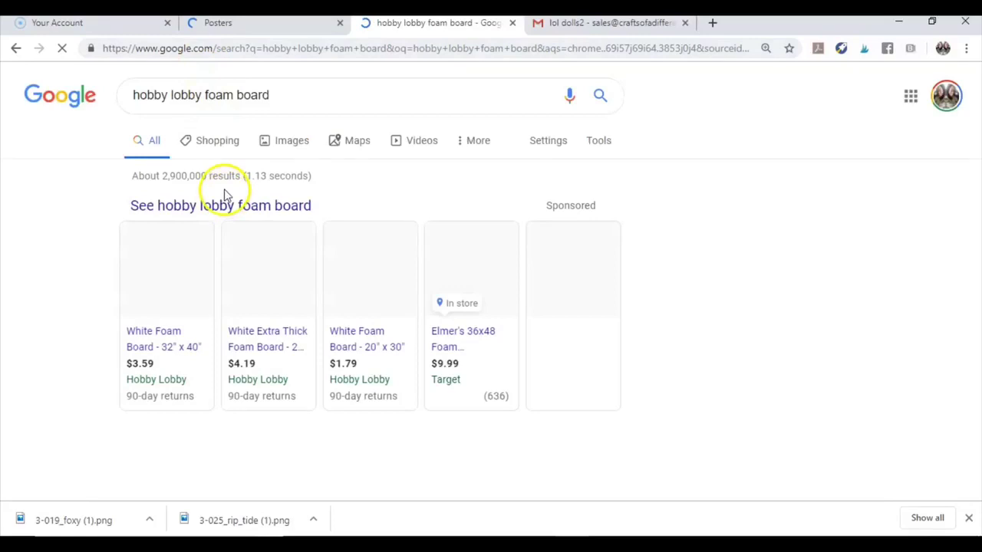
Search Google for hobby lobby foam board and open Hobby Lobby's White Foam Board 32" x 40" product page.
left_click(163, 345)
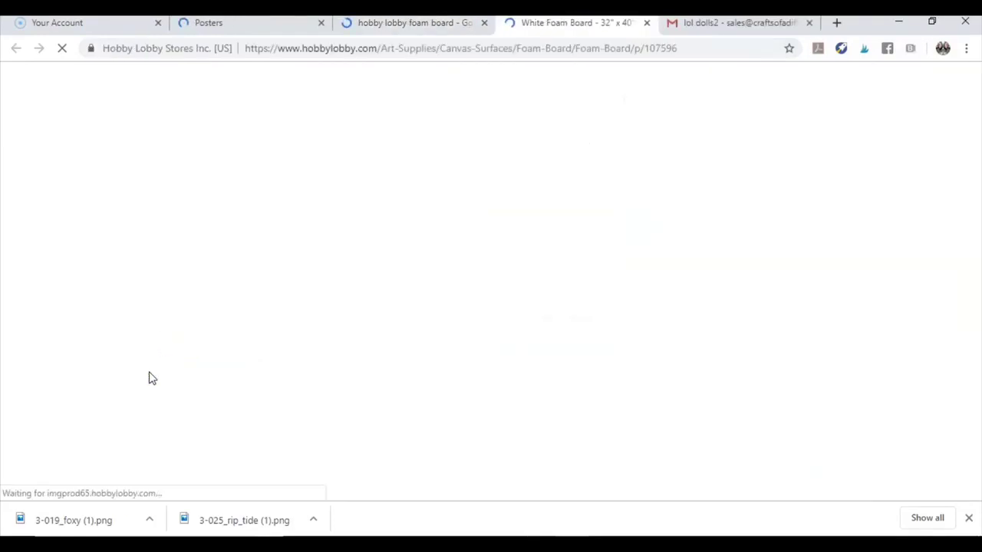